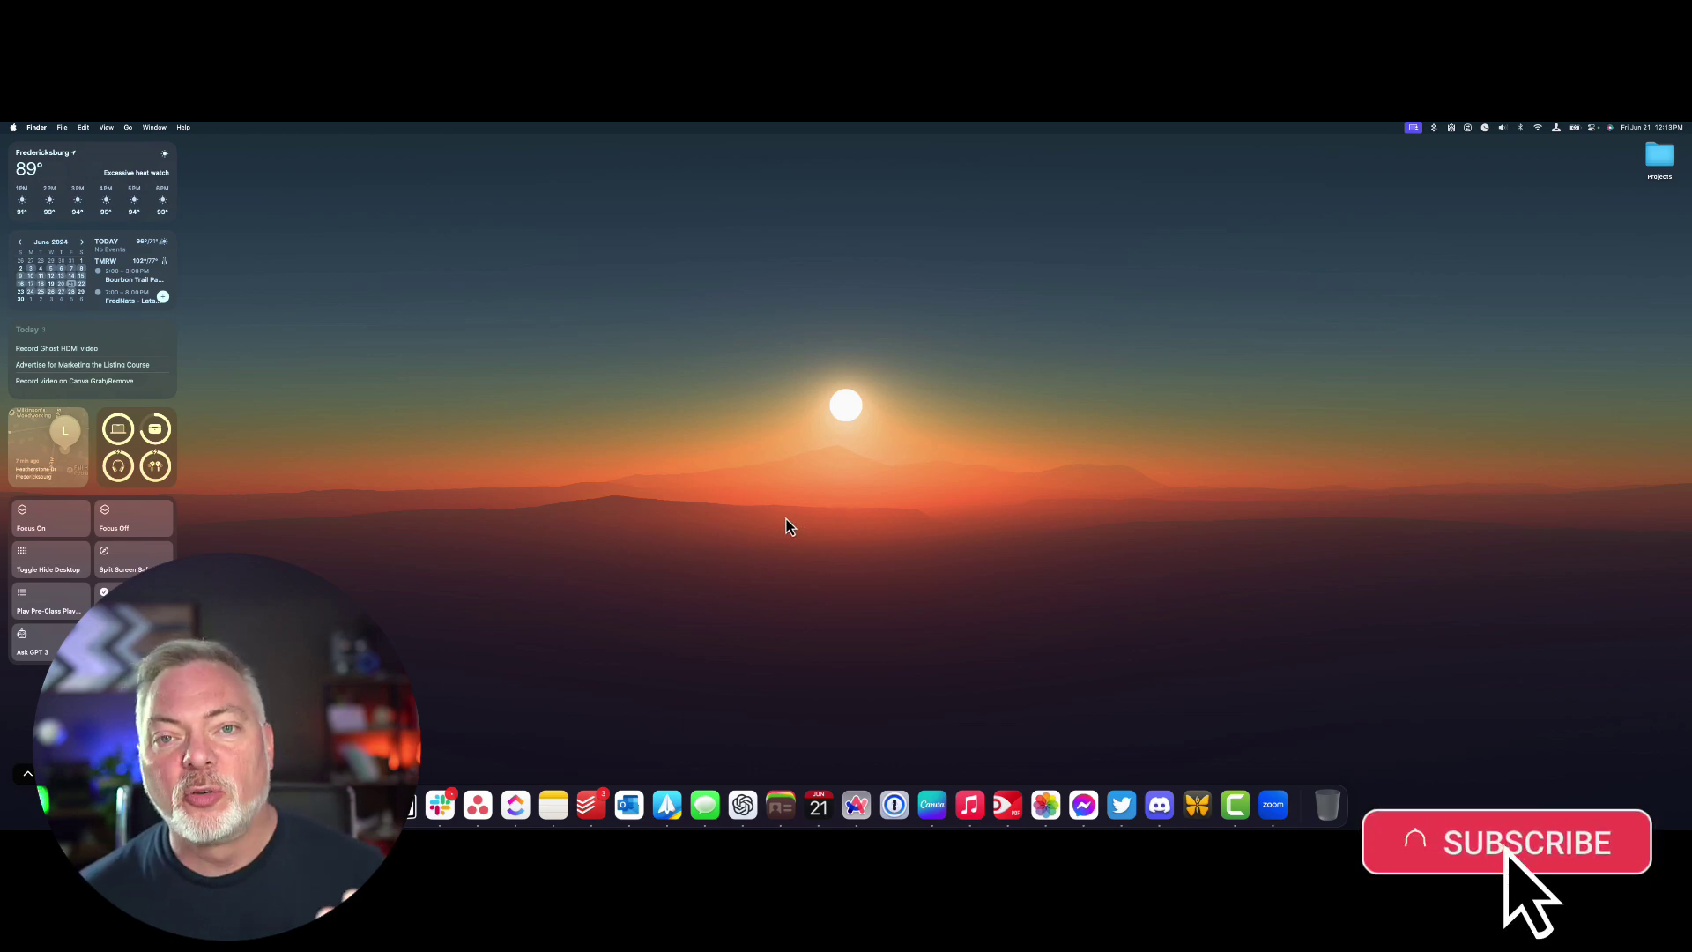
Step: Skim the Canva Magic outline in Notes, then bring the Canva Magic 1 Hour design forward
left_click(555, 806)
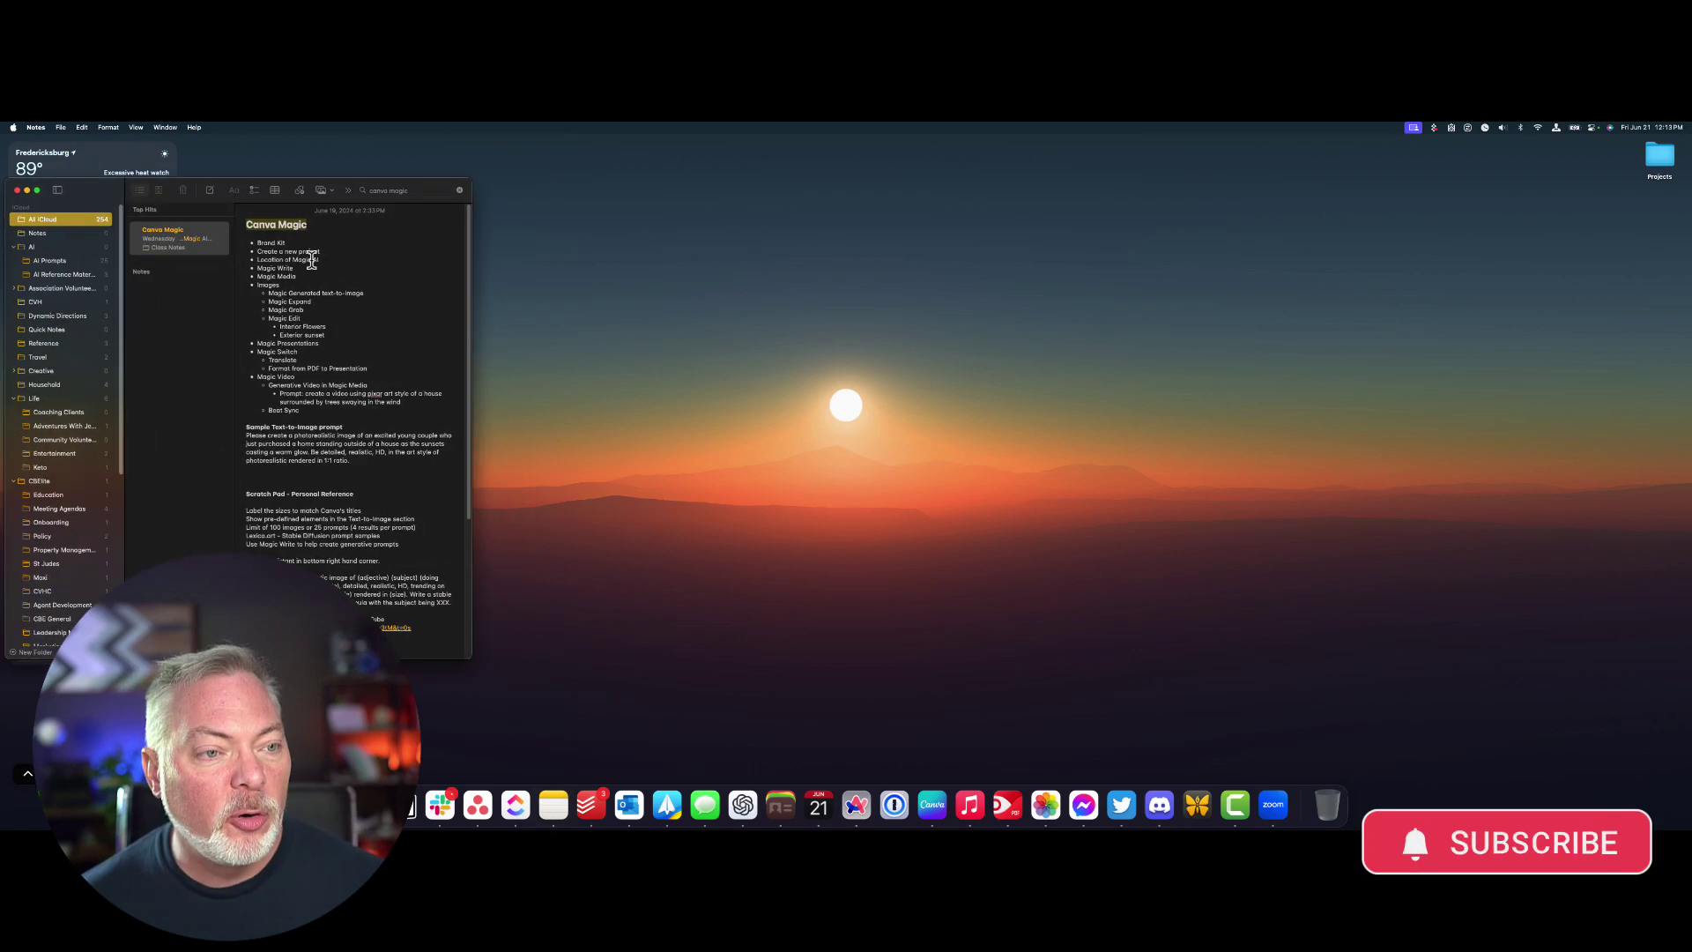
left_click_drag(148, 195, 149, 162)
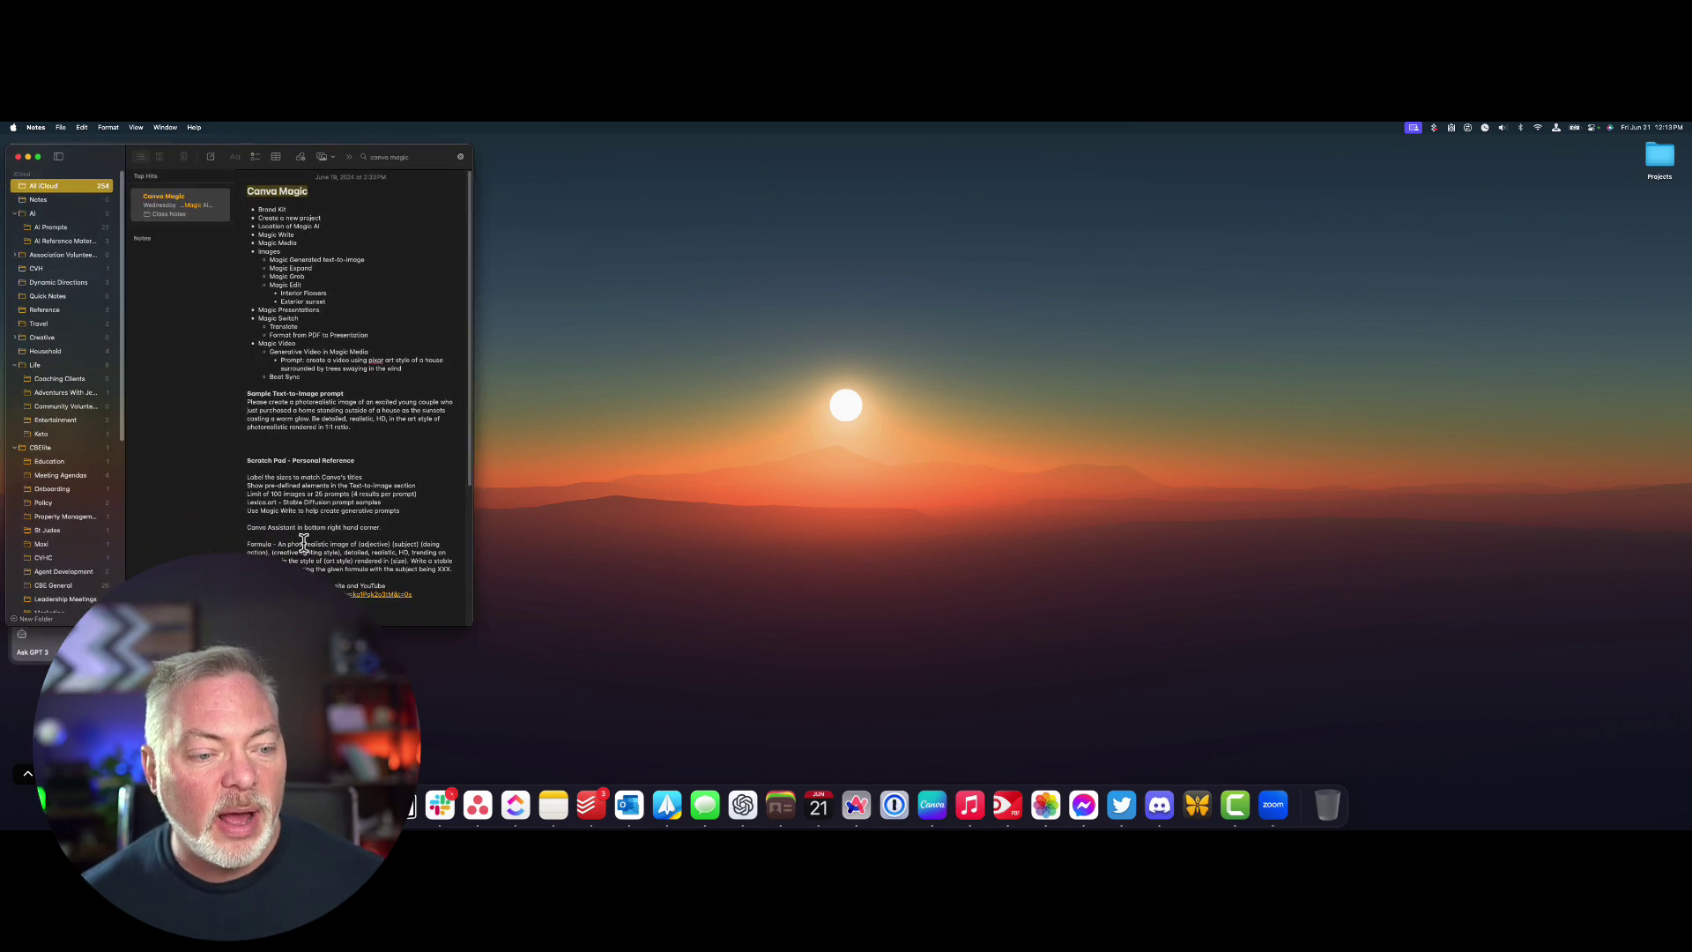
scroll(304, 529, "down", 5)
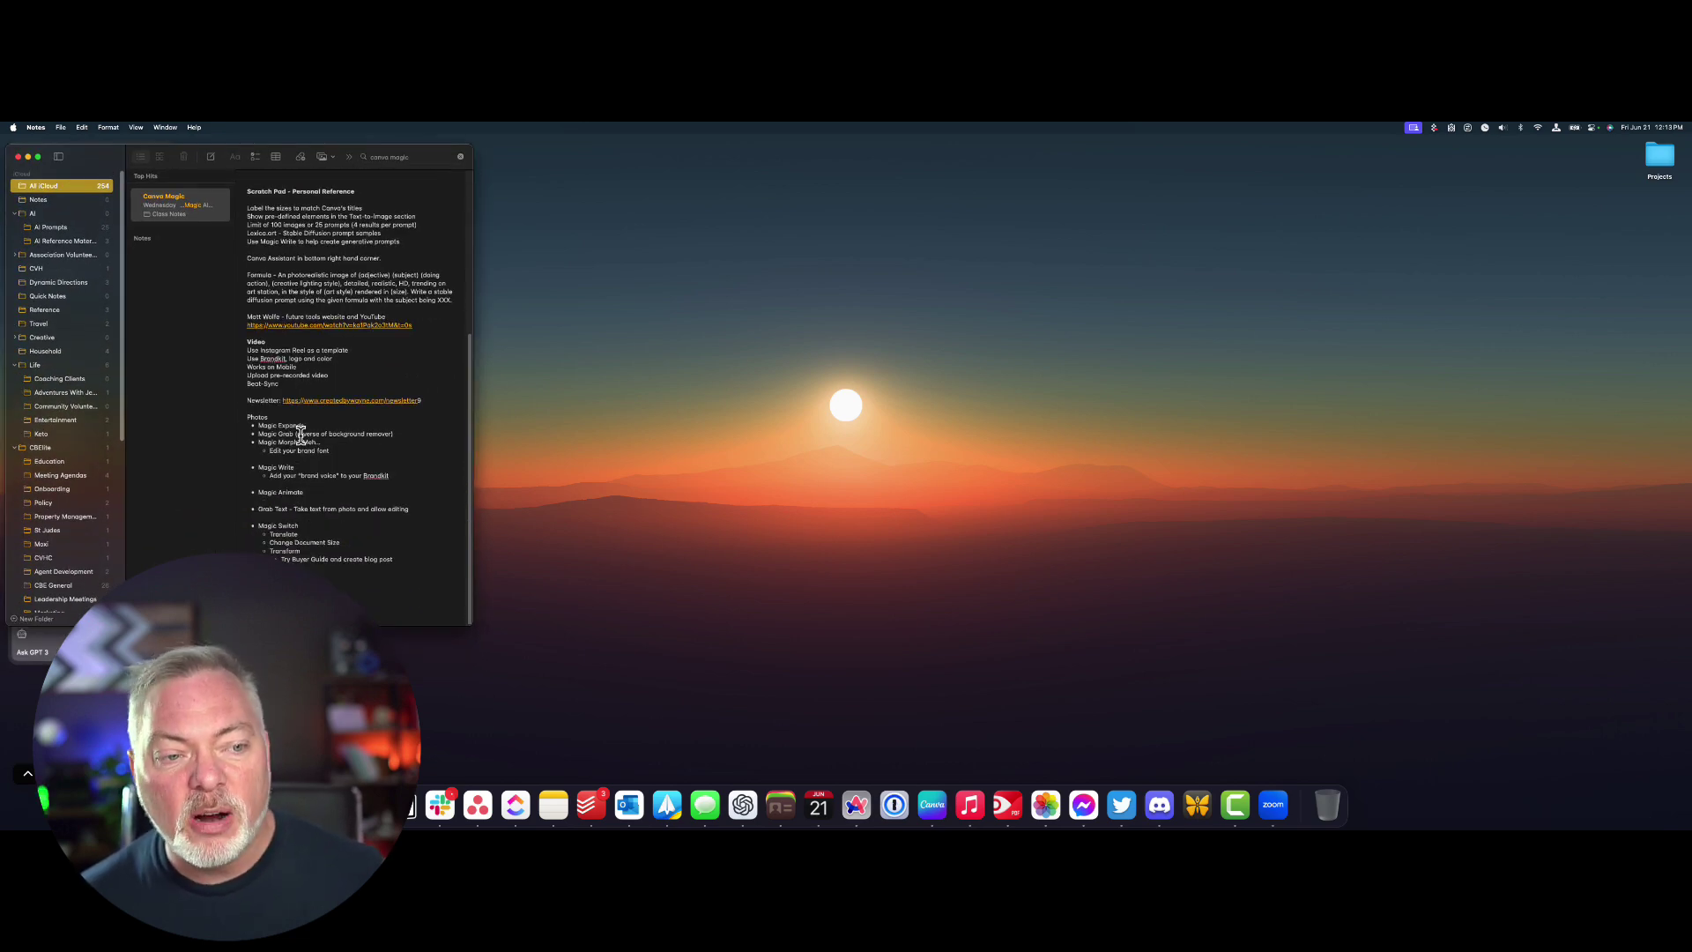
scroll(300, 437, "up", 5)
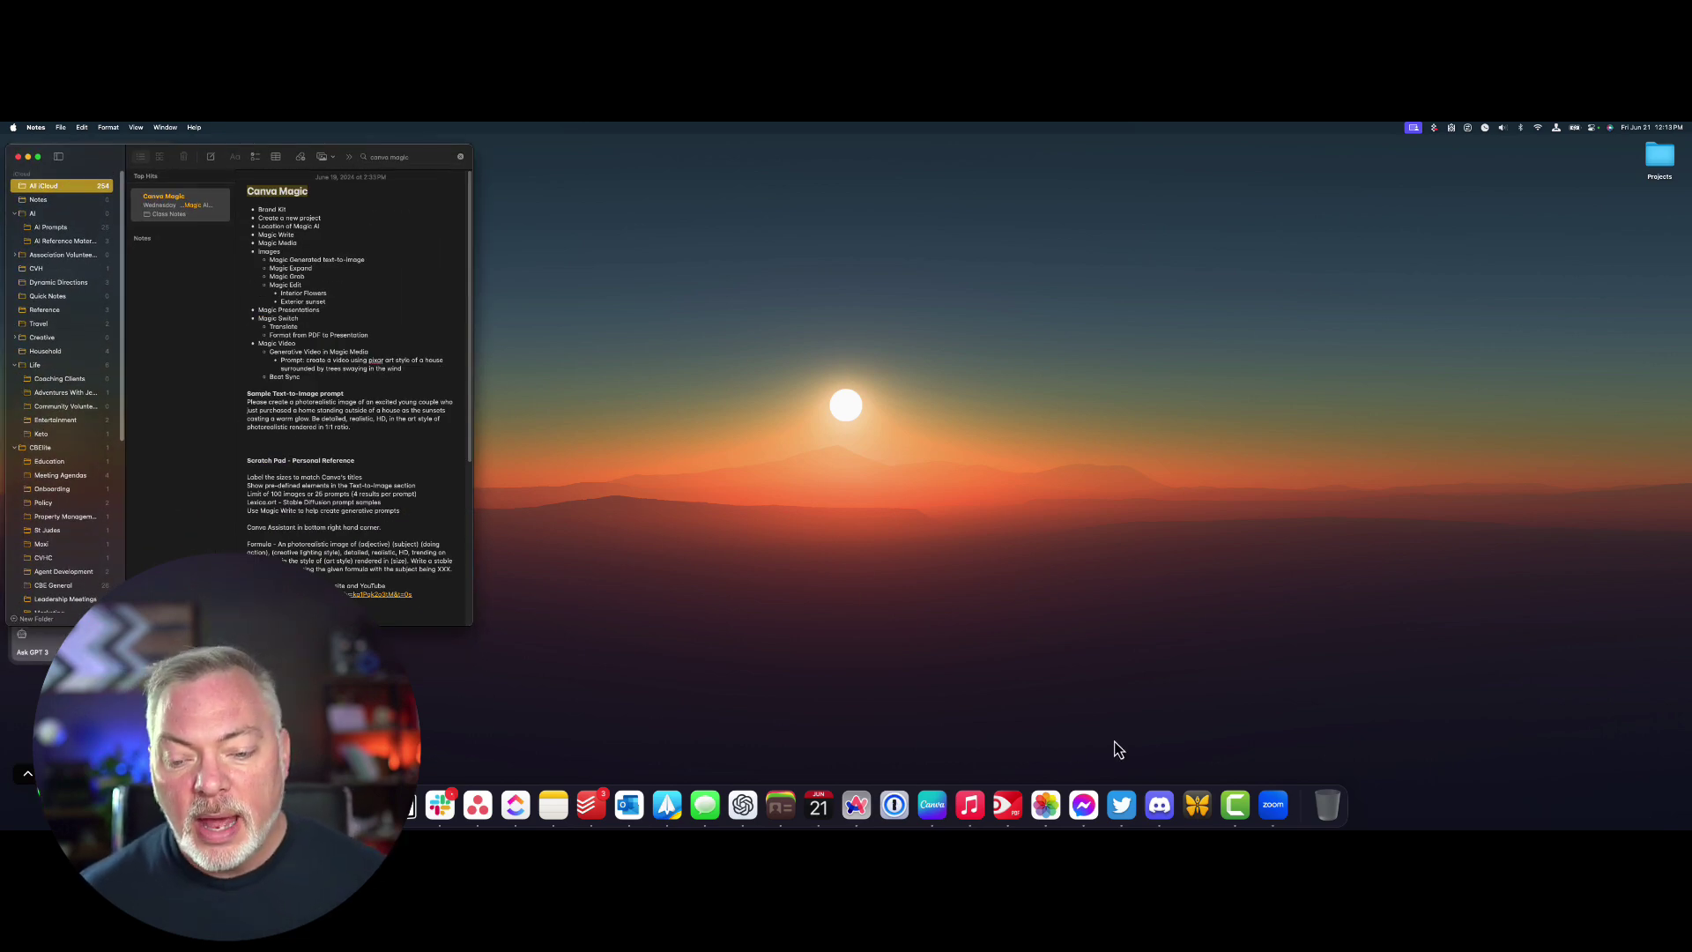
left_click(932, 805)
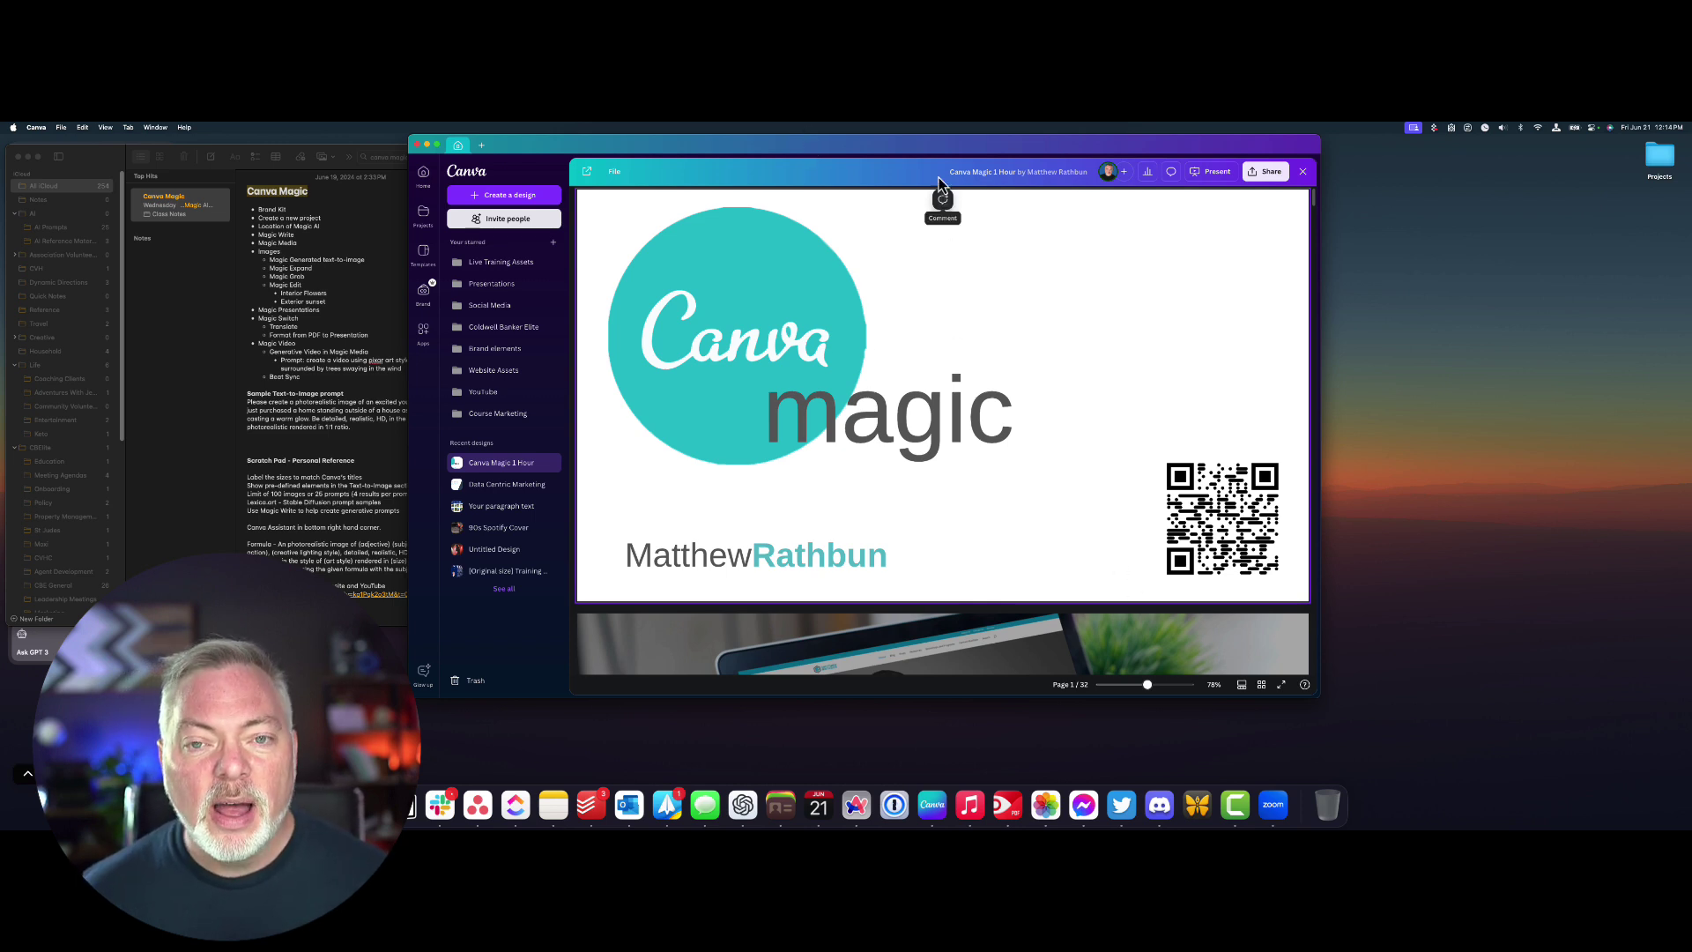
Step: Start the Canva Magic 1 Hour deck in Presenter view and dismiss the Audience Window notice
left_click(1213, 171)
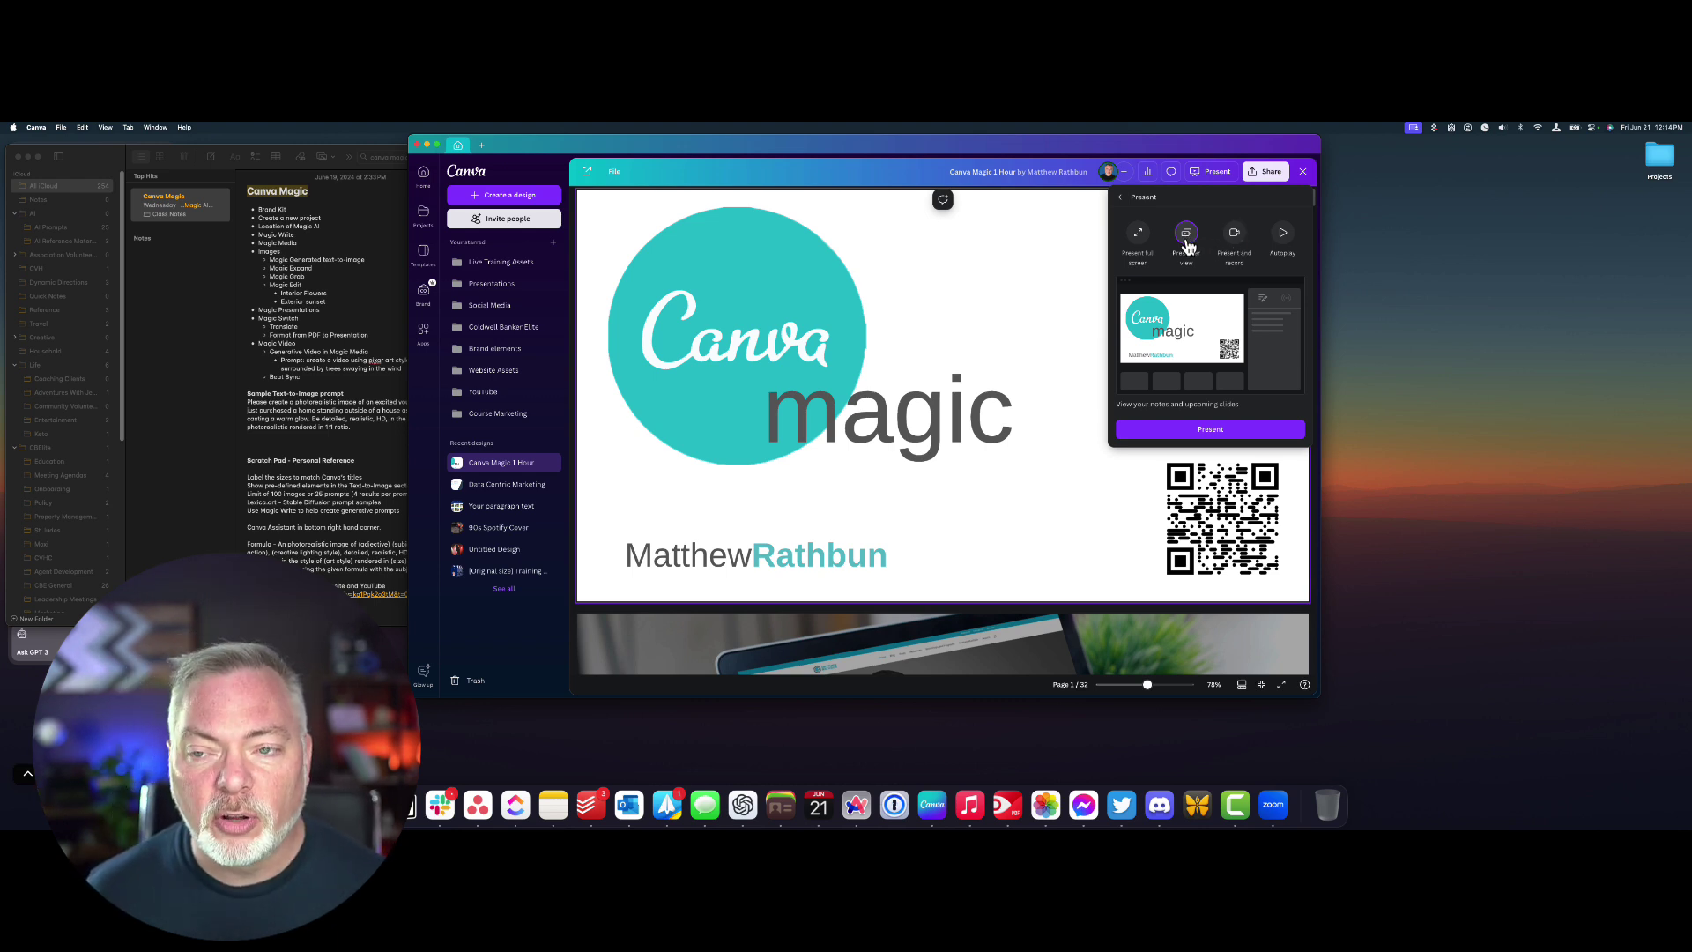
left_click(1181, 430)
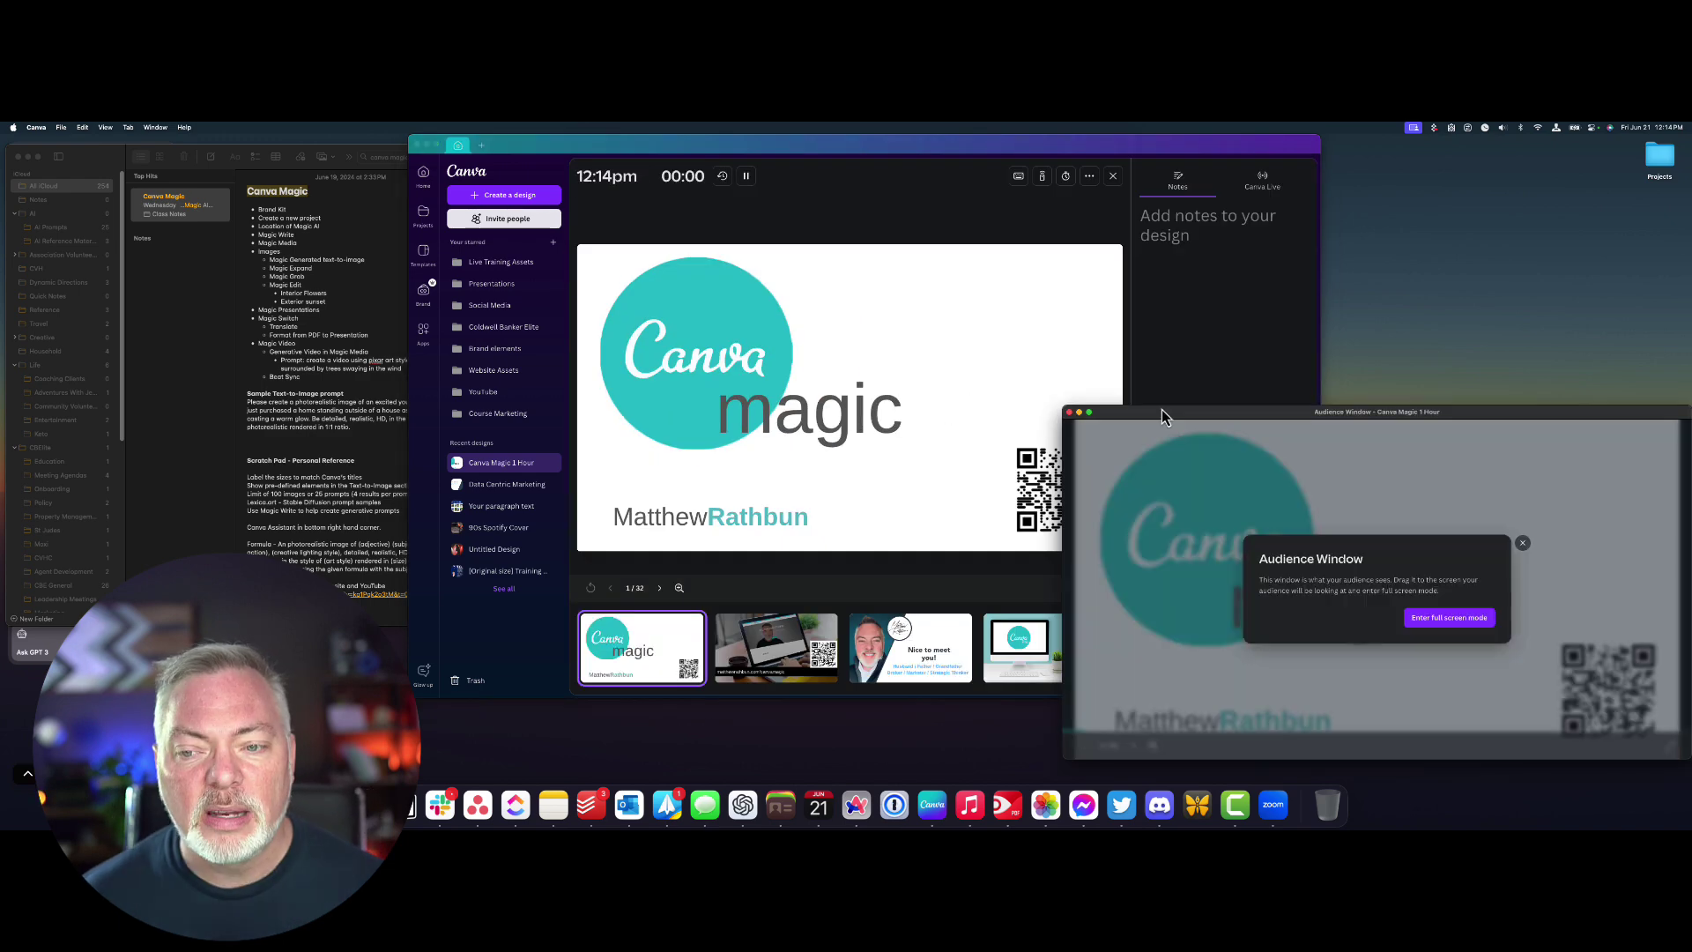
left_click(1522, 542)
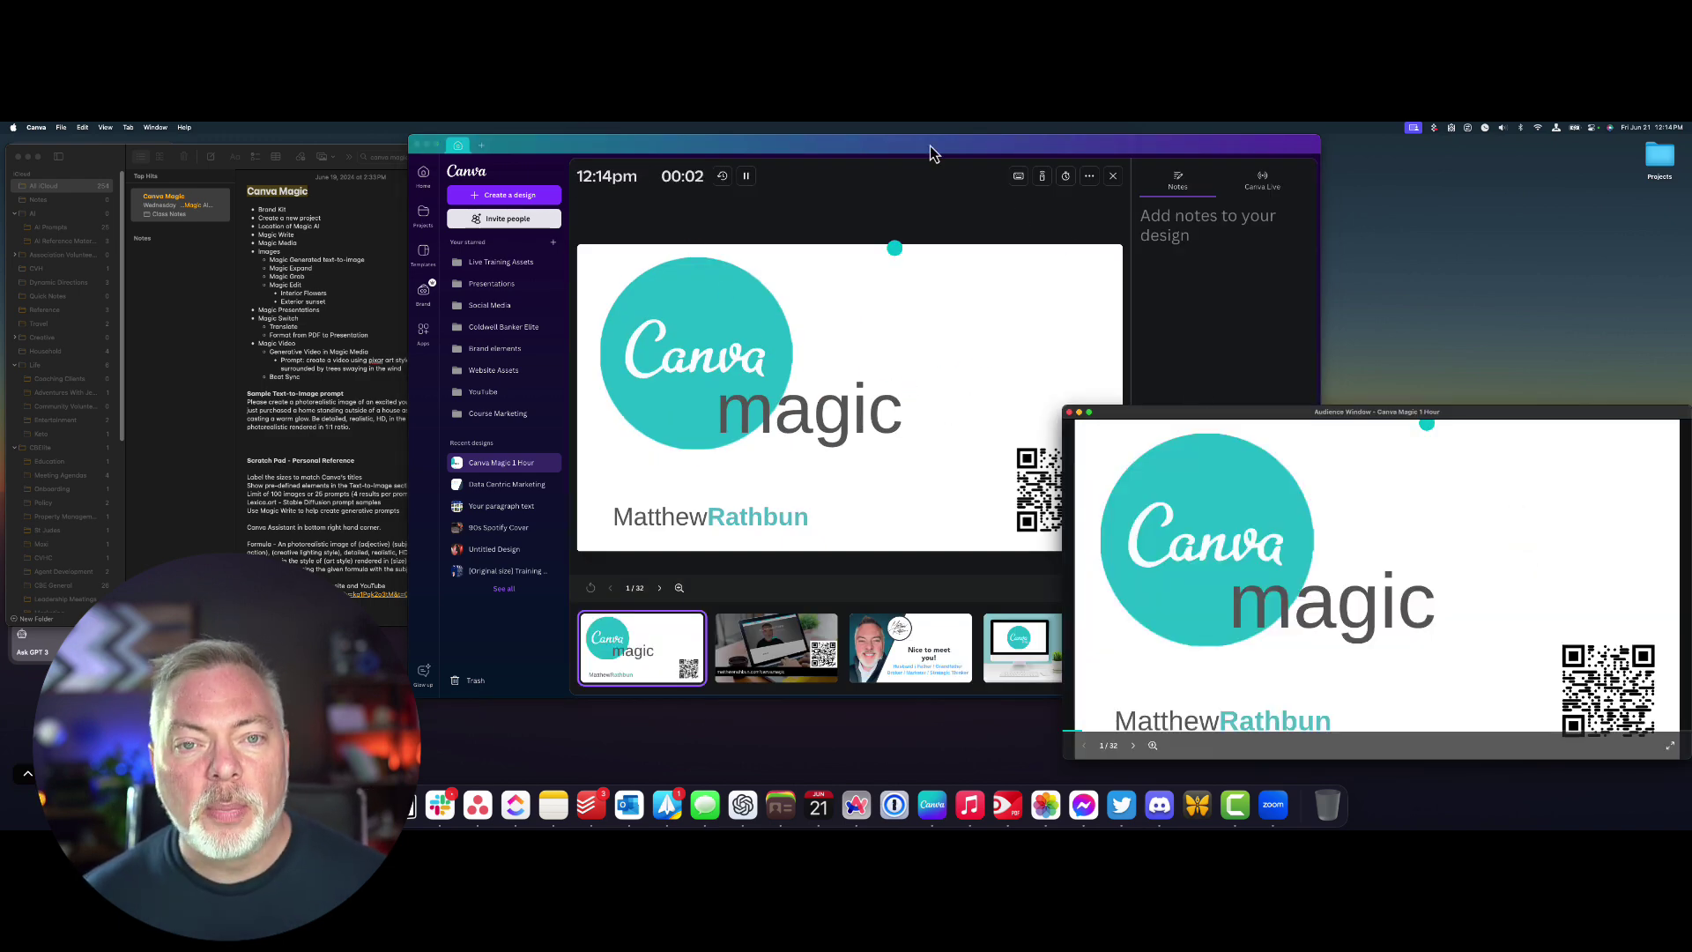
Step: Shift the presenter window slightly left and place the Audience Window at the upper right
left_click_drag(934, 139, 582, 150)
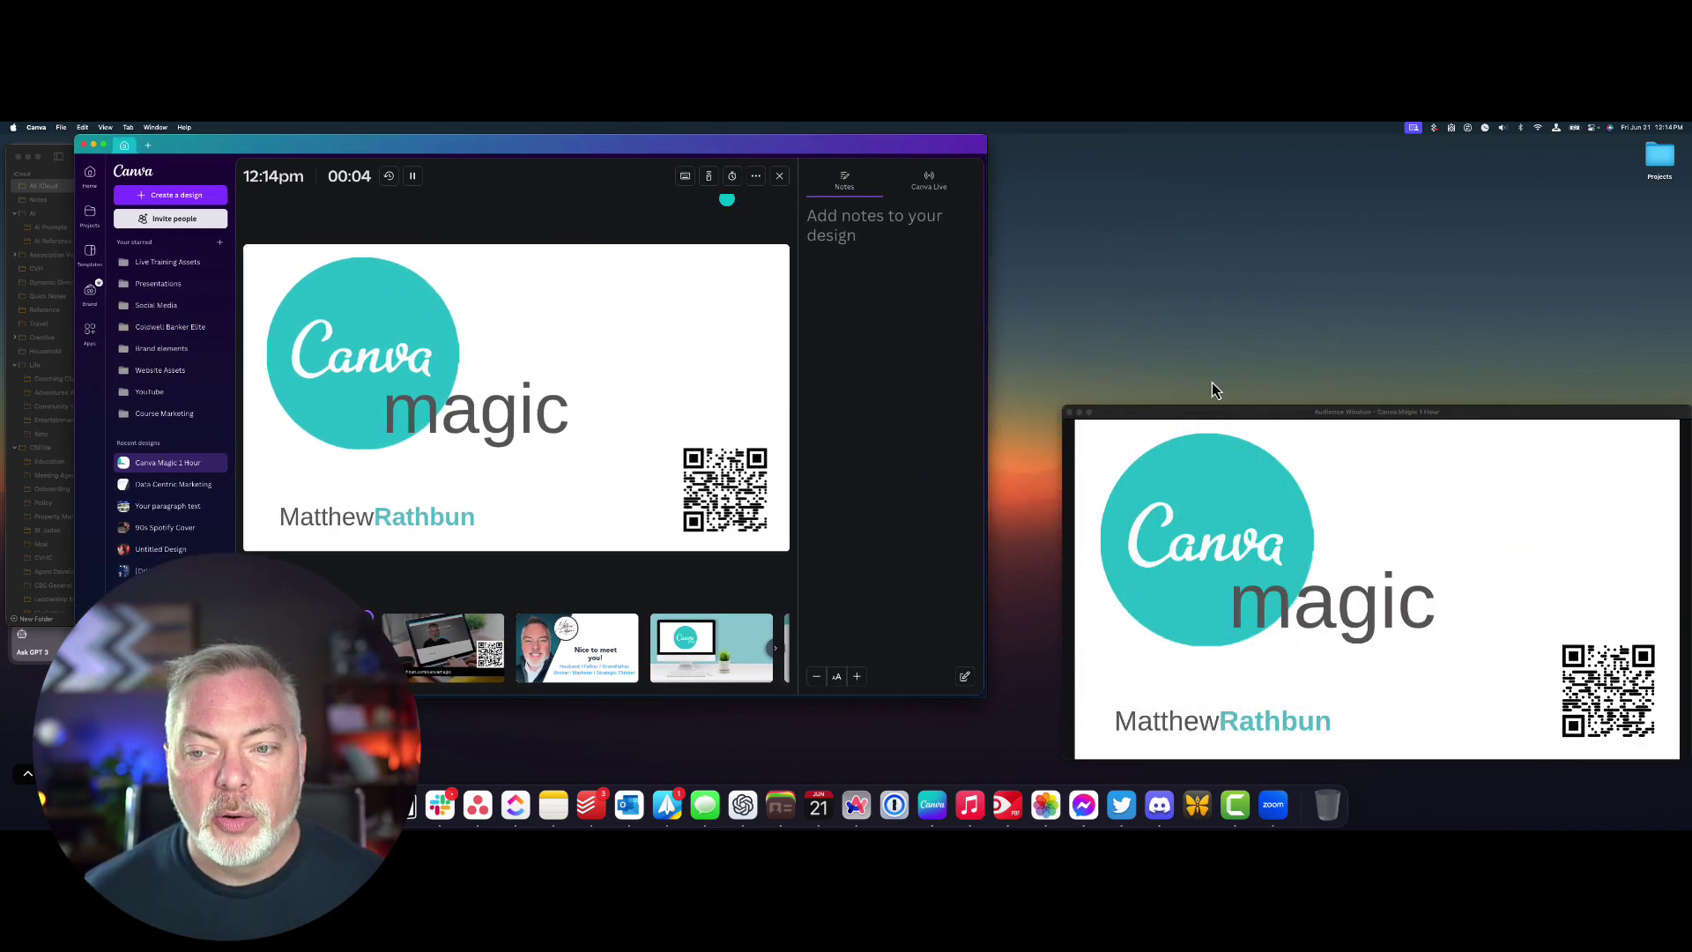
left_click_drag(1193, 402, 1154, 158)
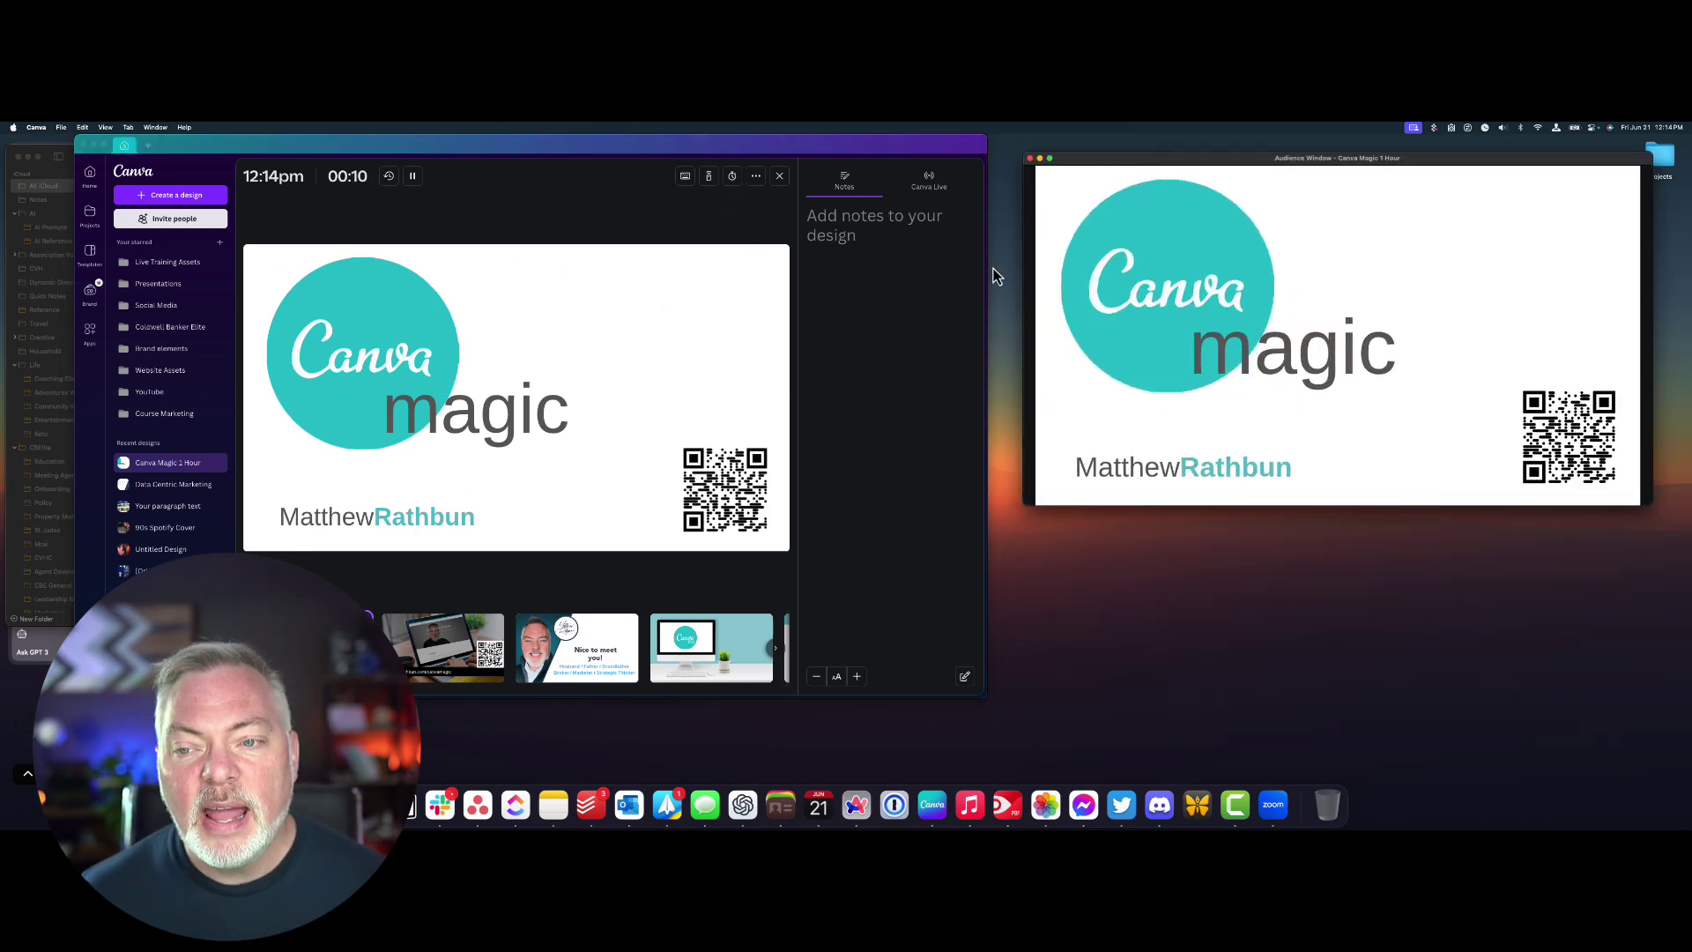
left_click_drag(1199, 159, 1181, 146)
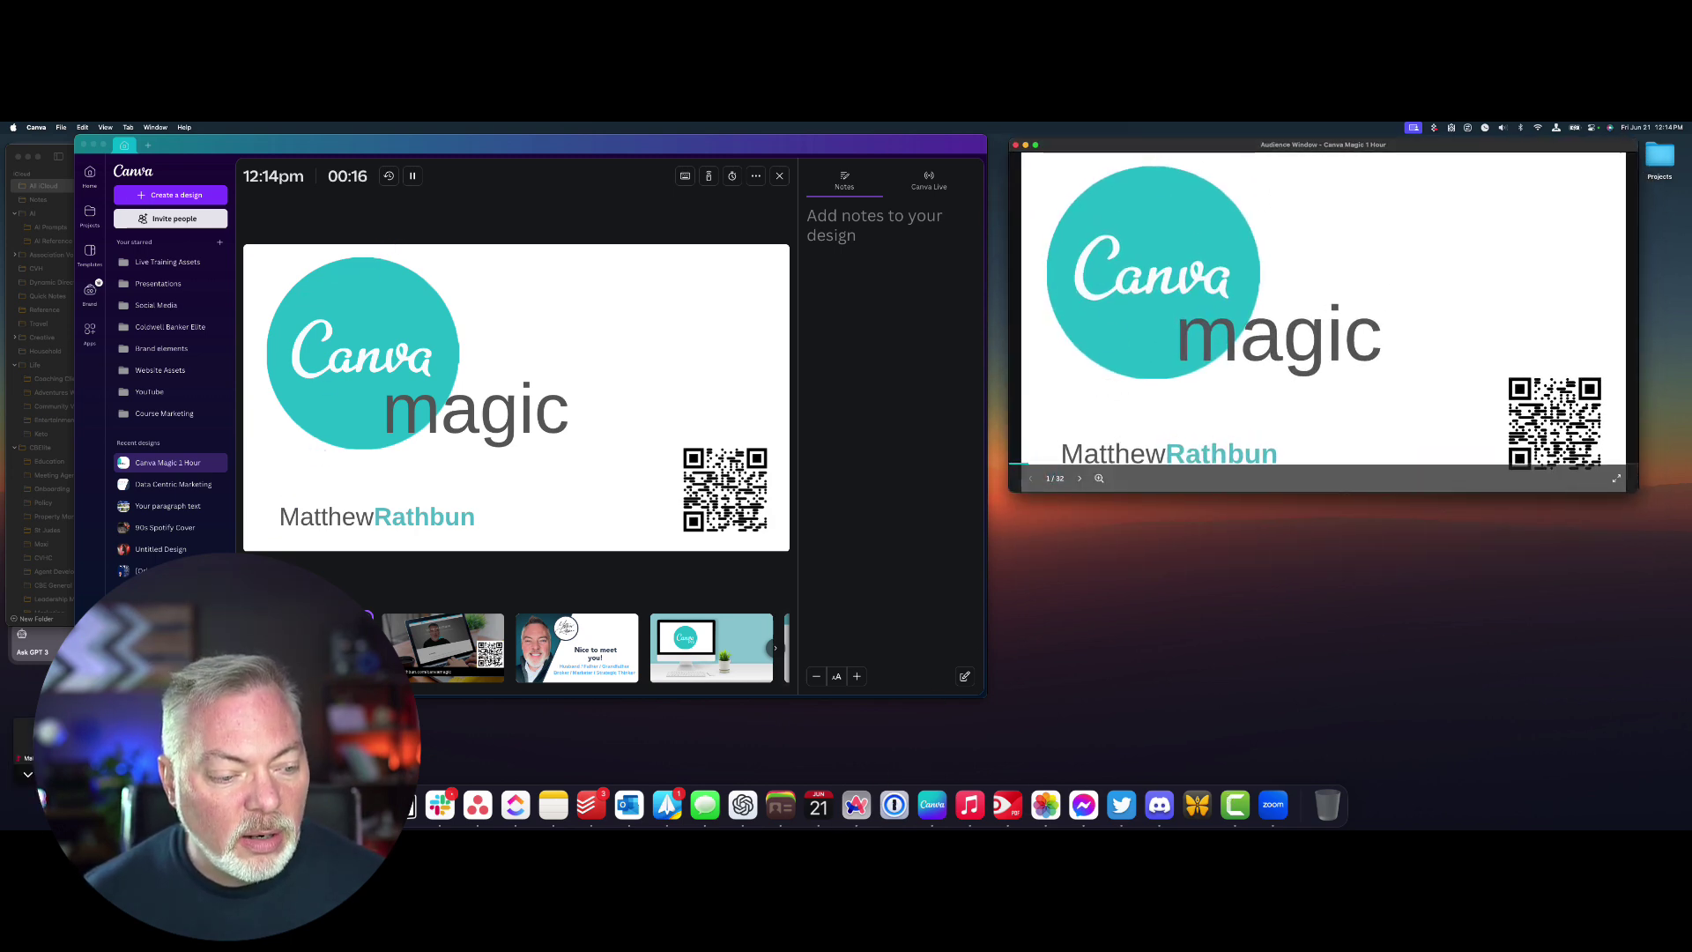
Step: Share the Canva Audience Window to the Zoom meeting
key("super+Tab")
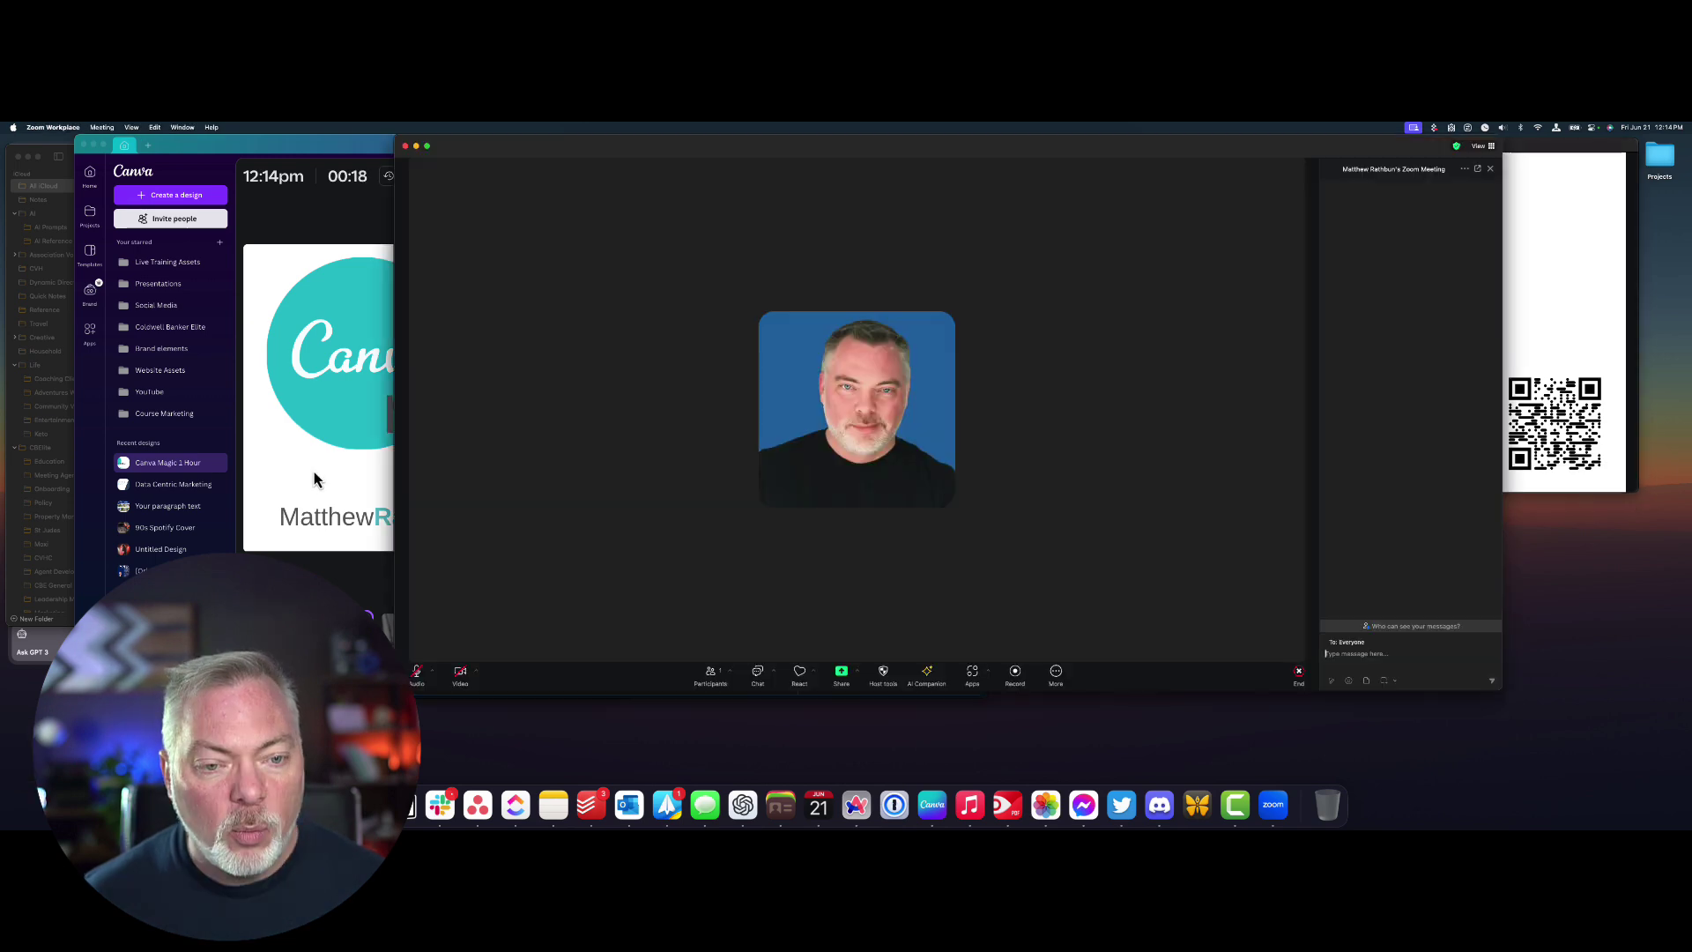
left_click(842, 677)
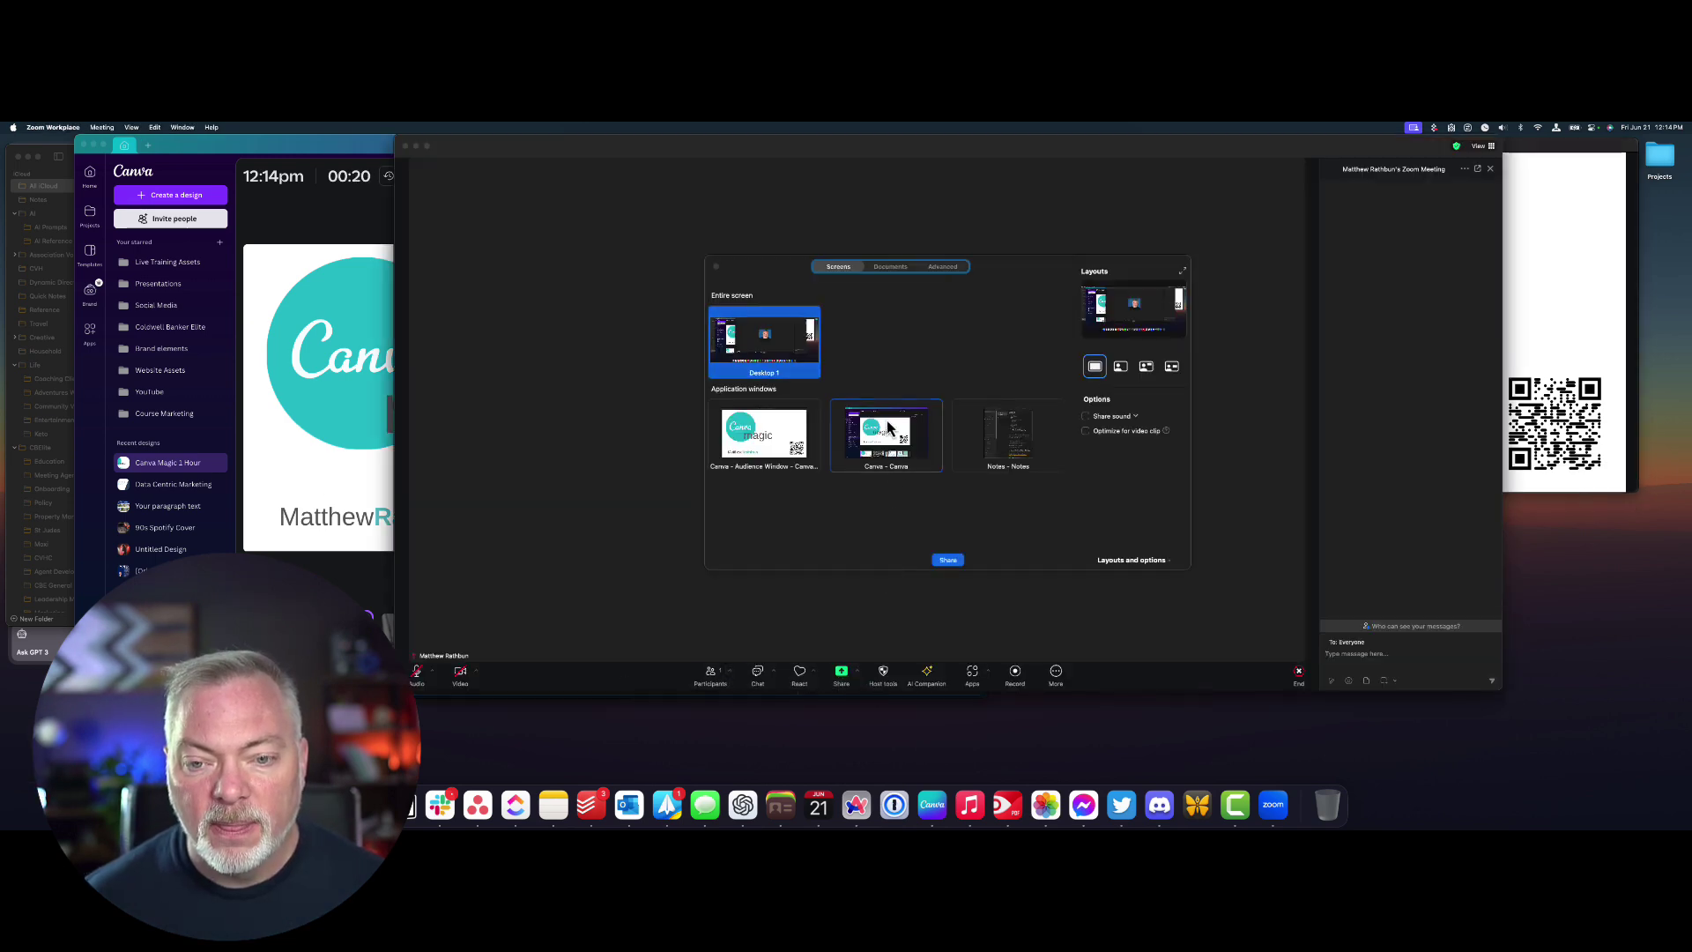
left_click(766, 437)
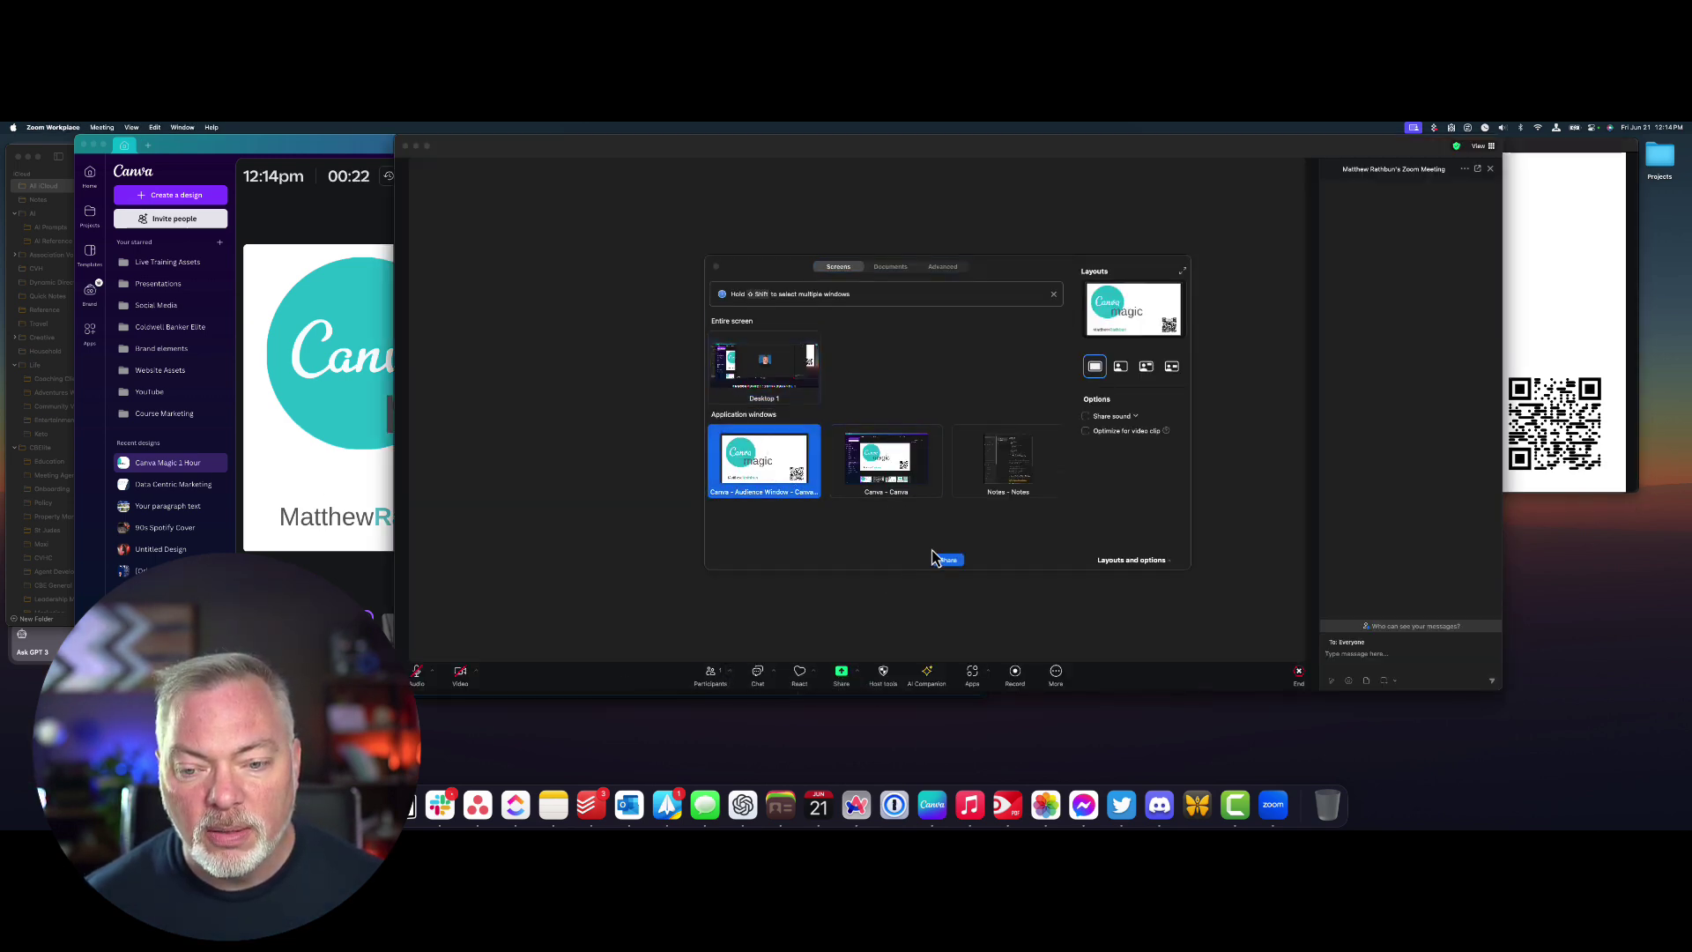
left_click(947, 560)
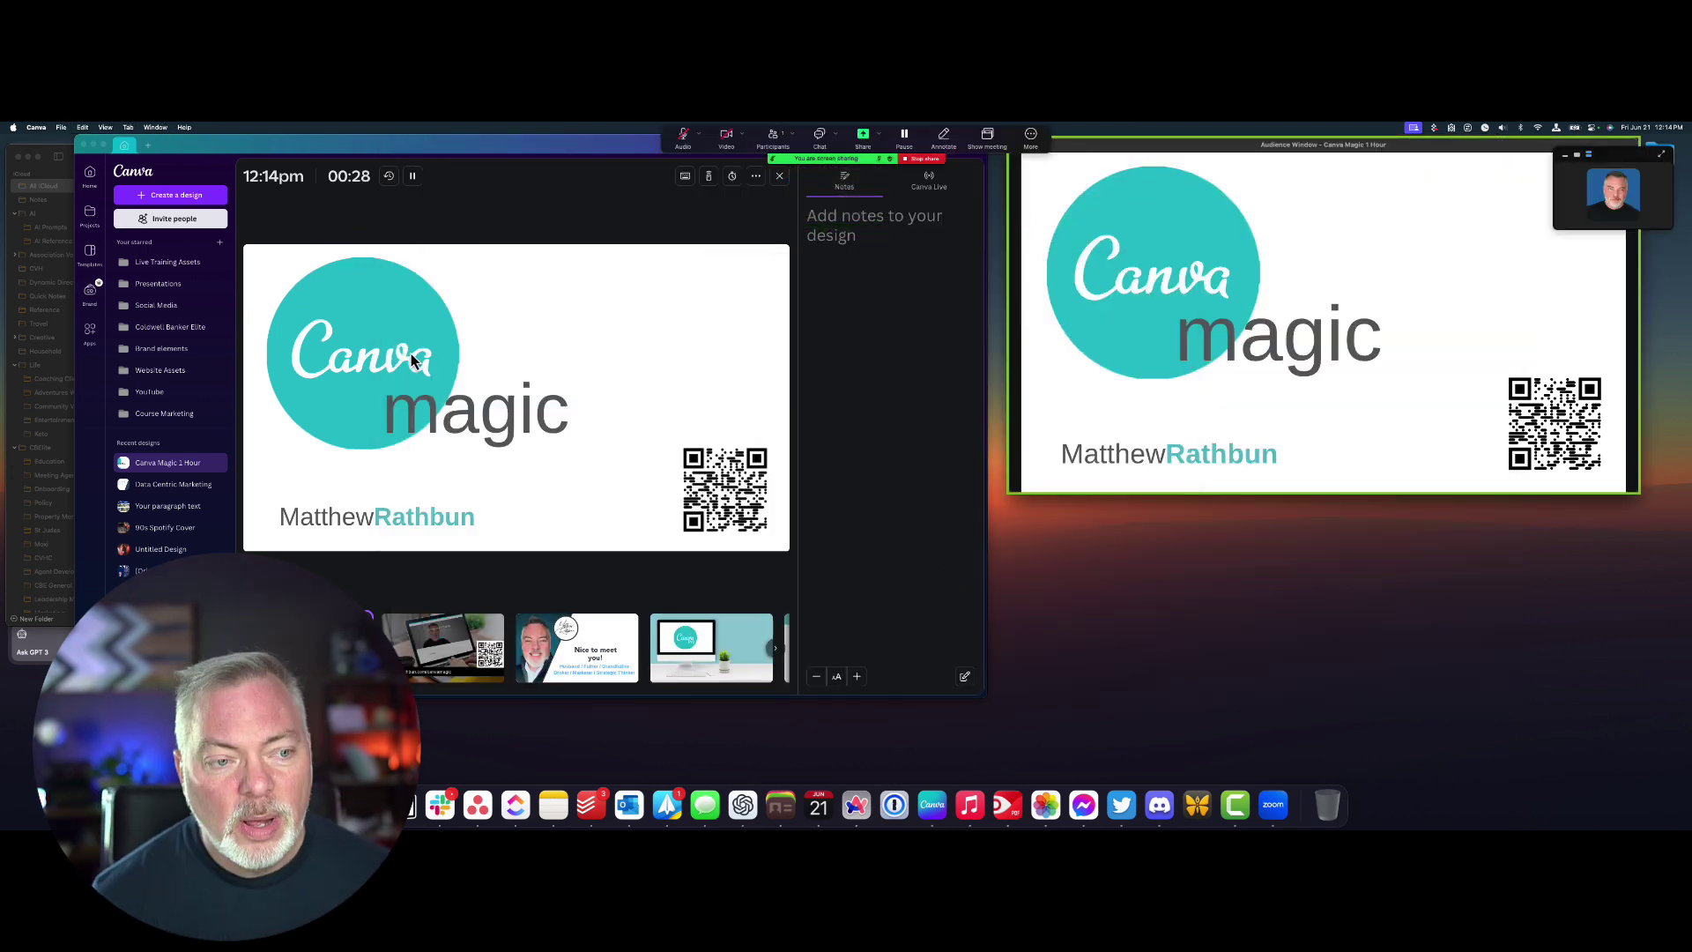
Step: Reposition the presenter window and open the meeting chat beneath the shared view
left_click_drag(243, 150, 407, 164)
left_click(91, 164)
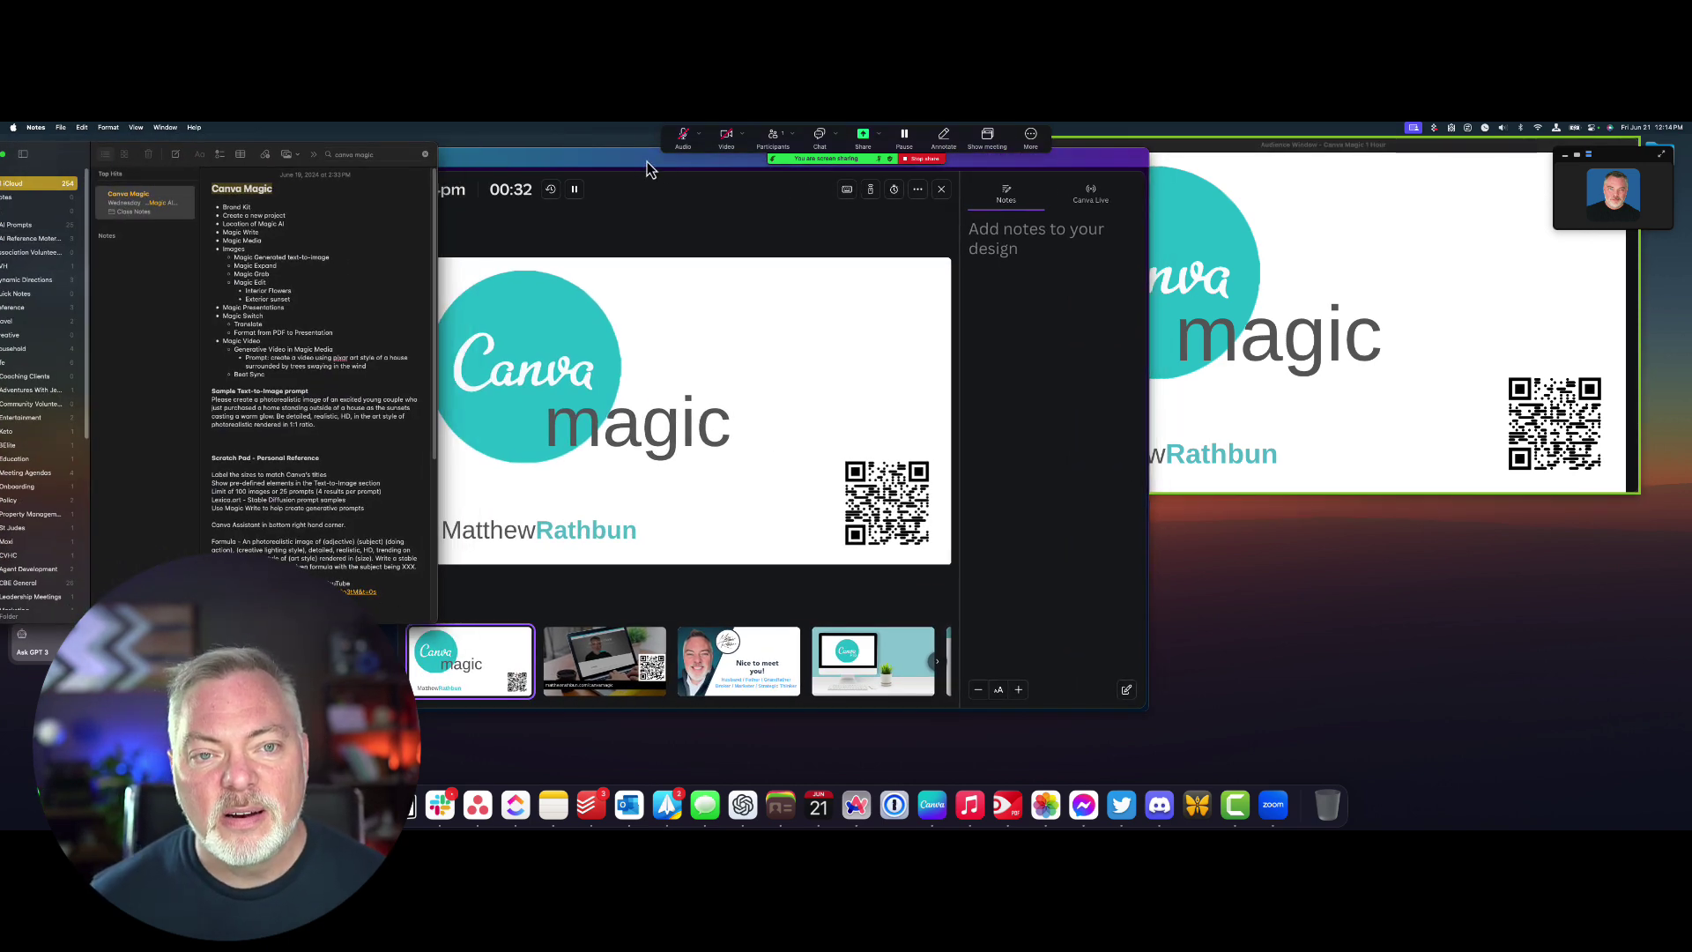
left_click(709, 182)
left_click(819, 146)
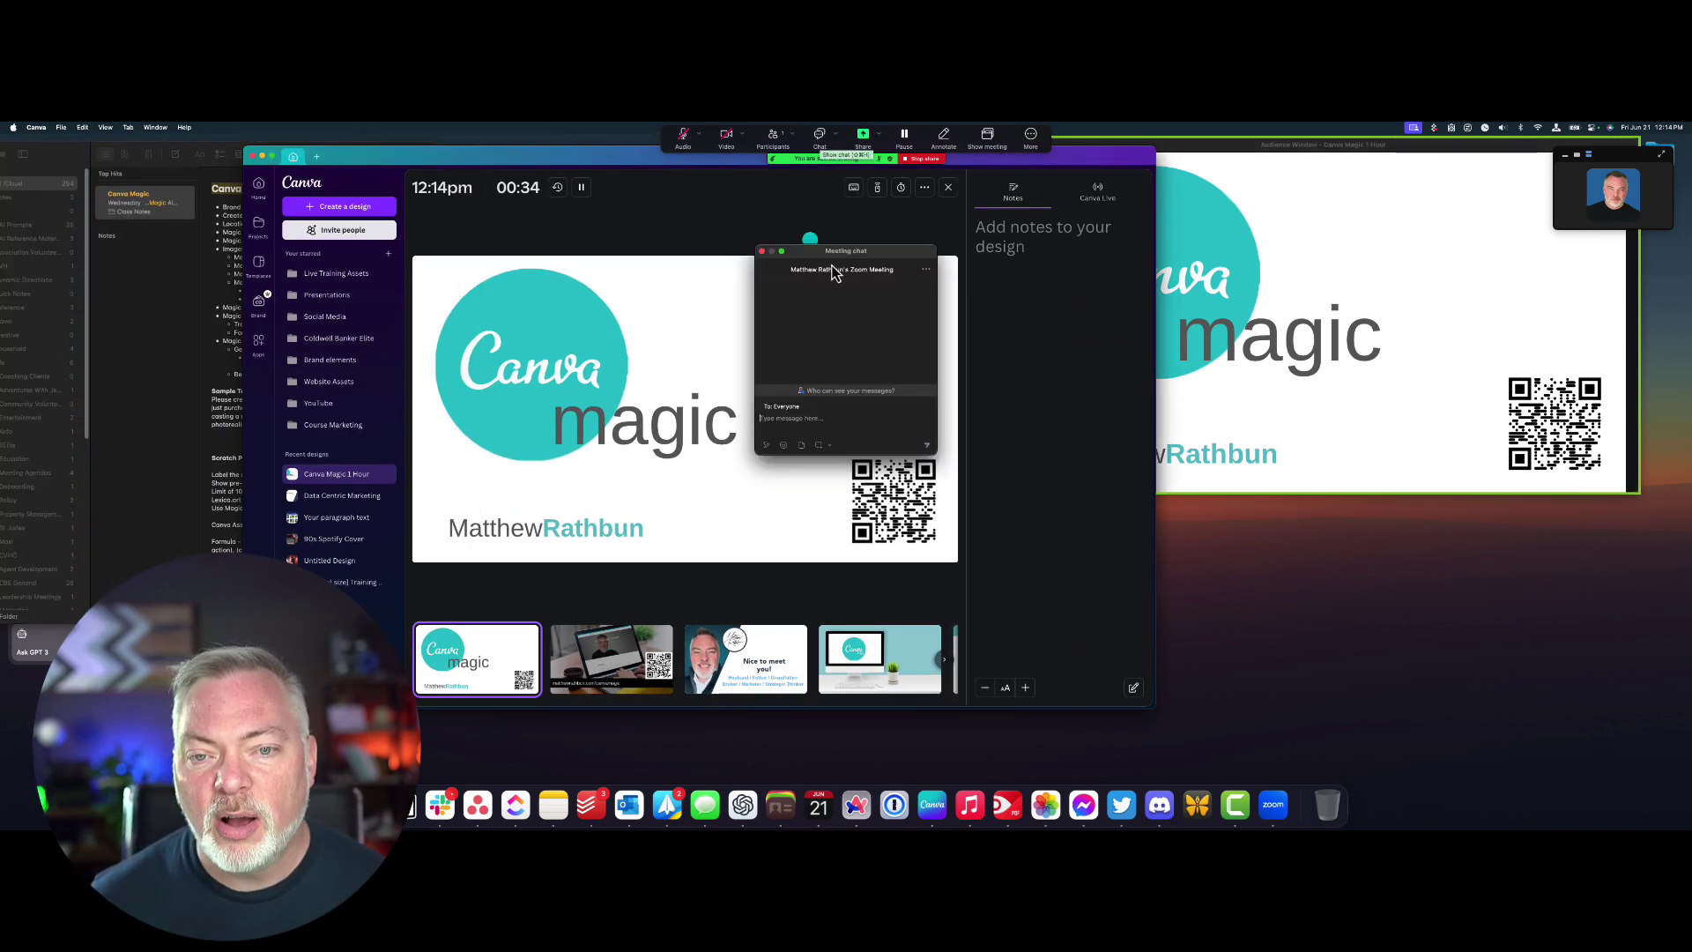
left_click(874, 204)
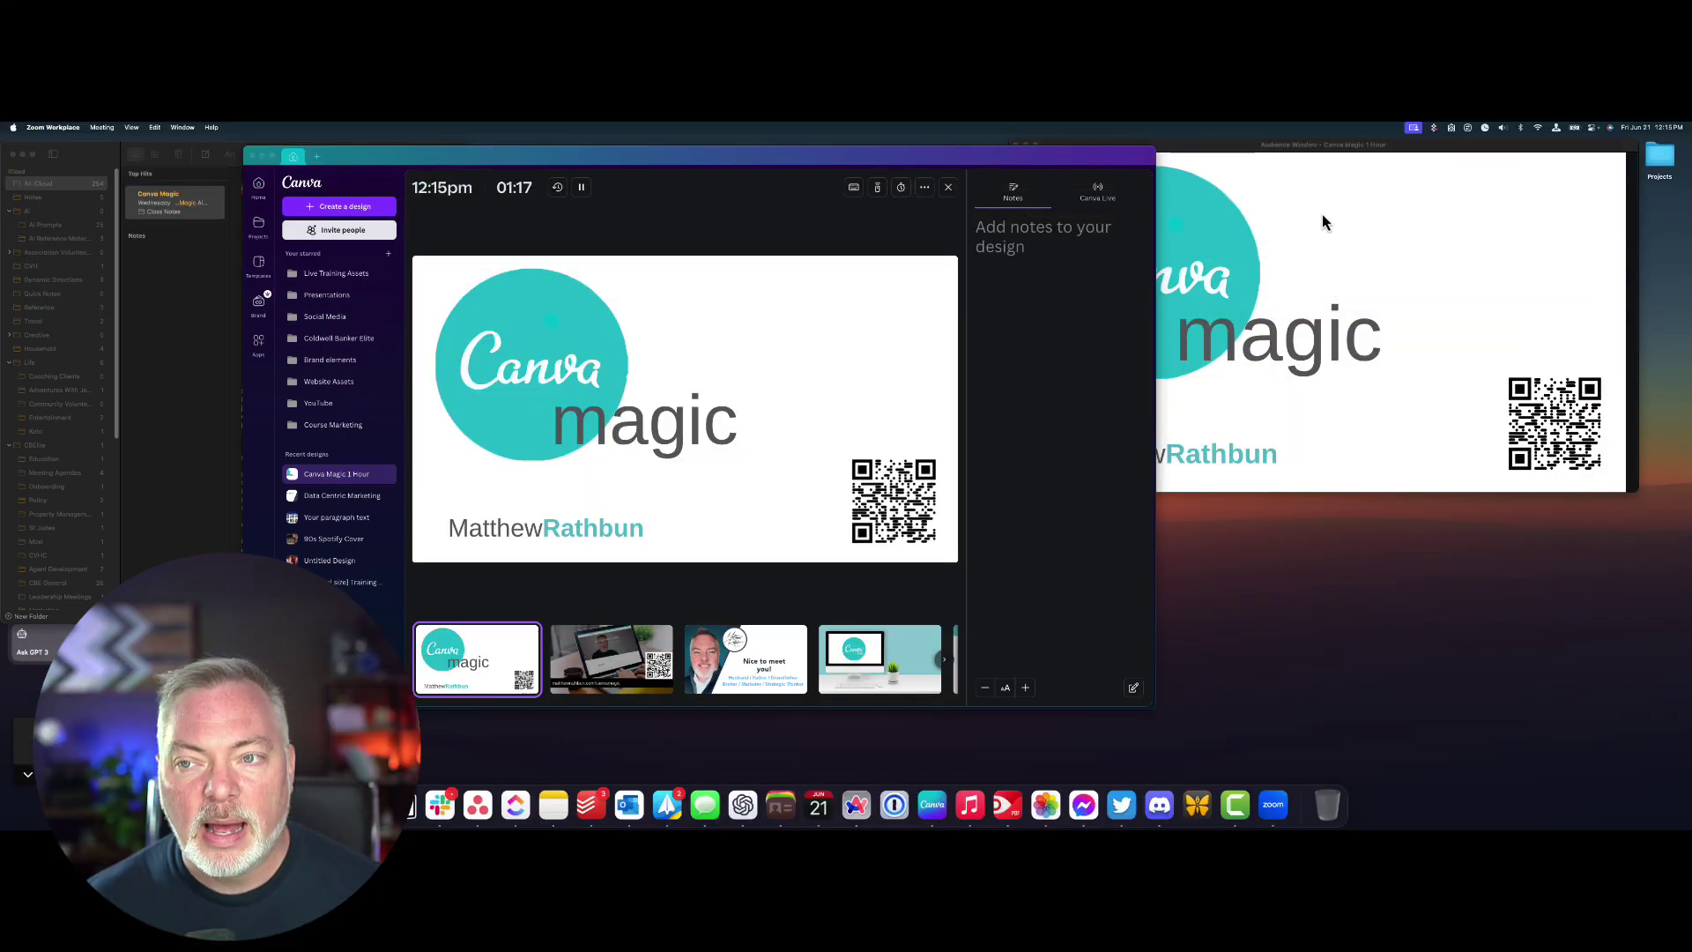
Step: Close the Audience Window to end the presentation and move the editor window right
left_click(1273, 155)
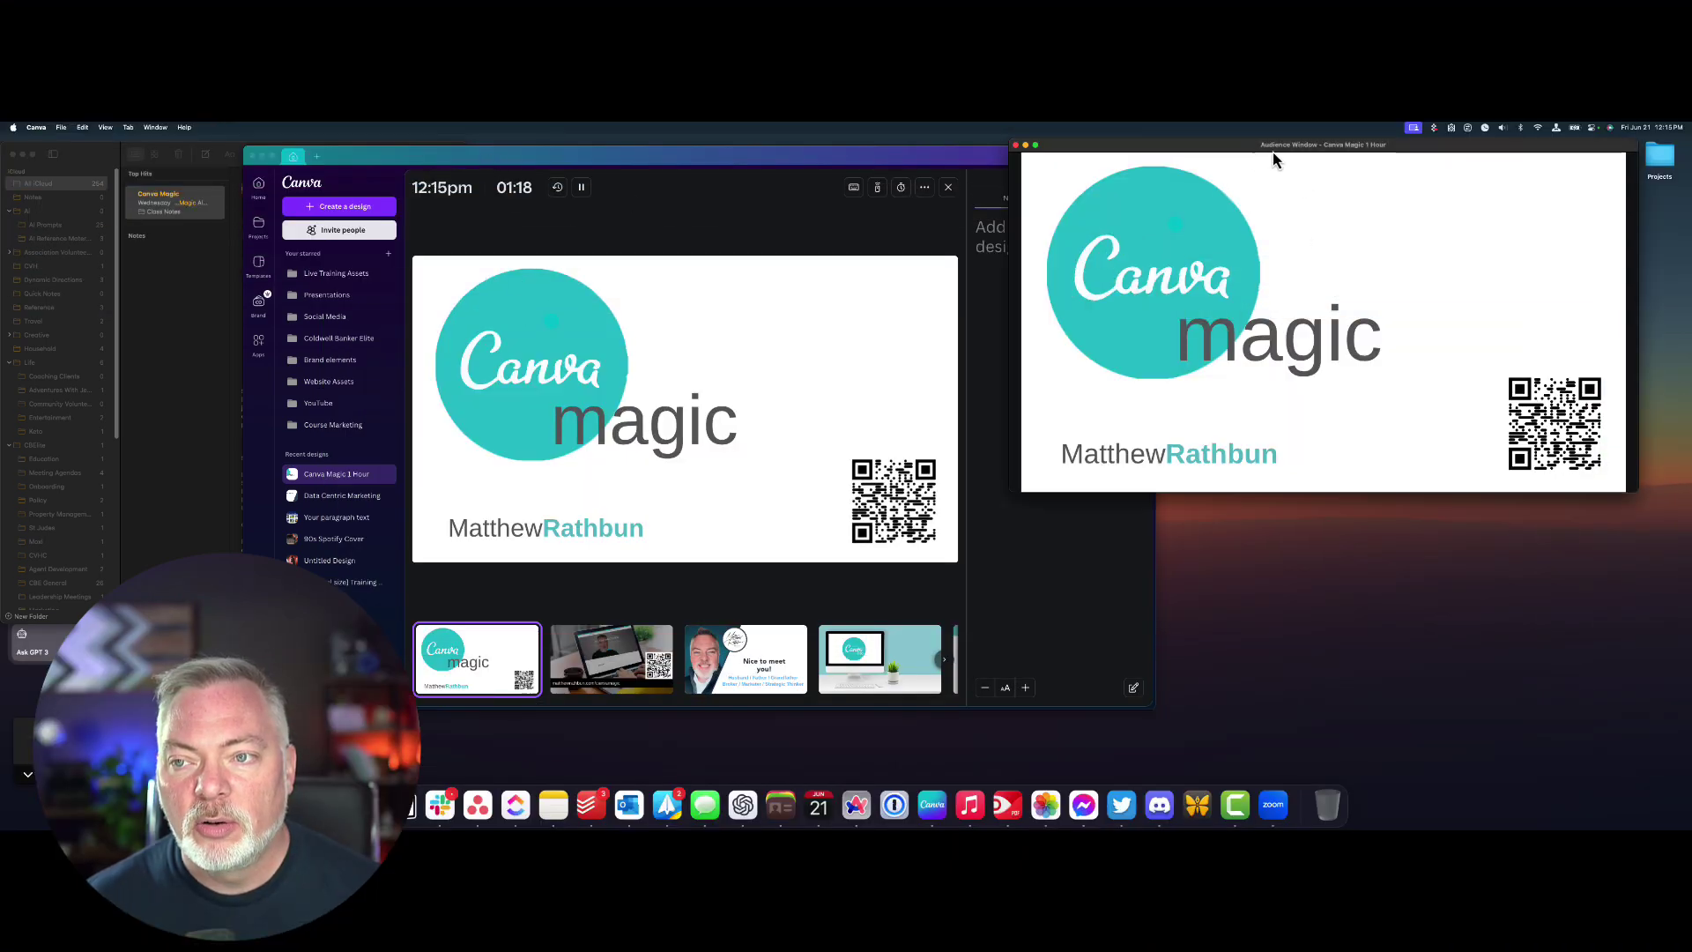
left_click(1016, 146)
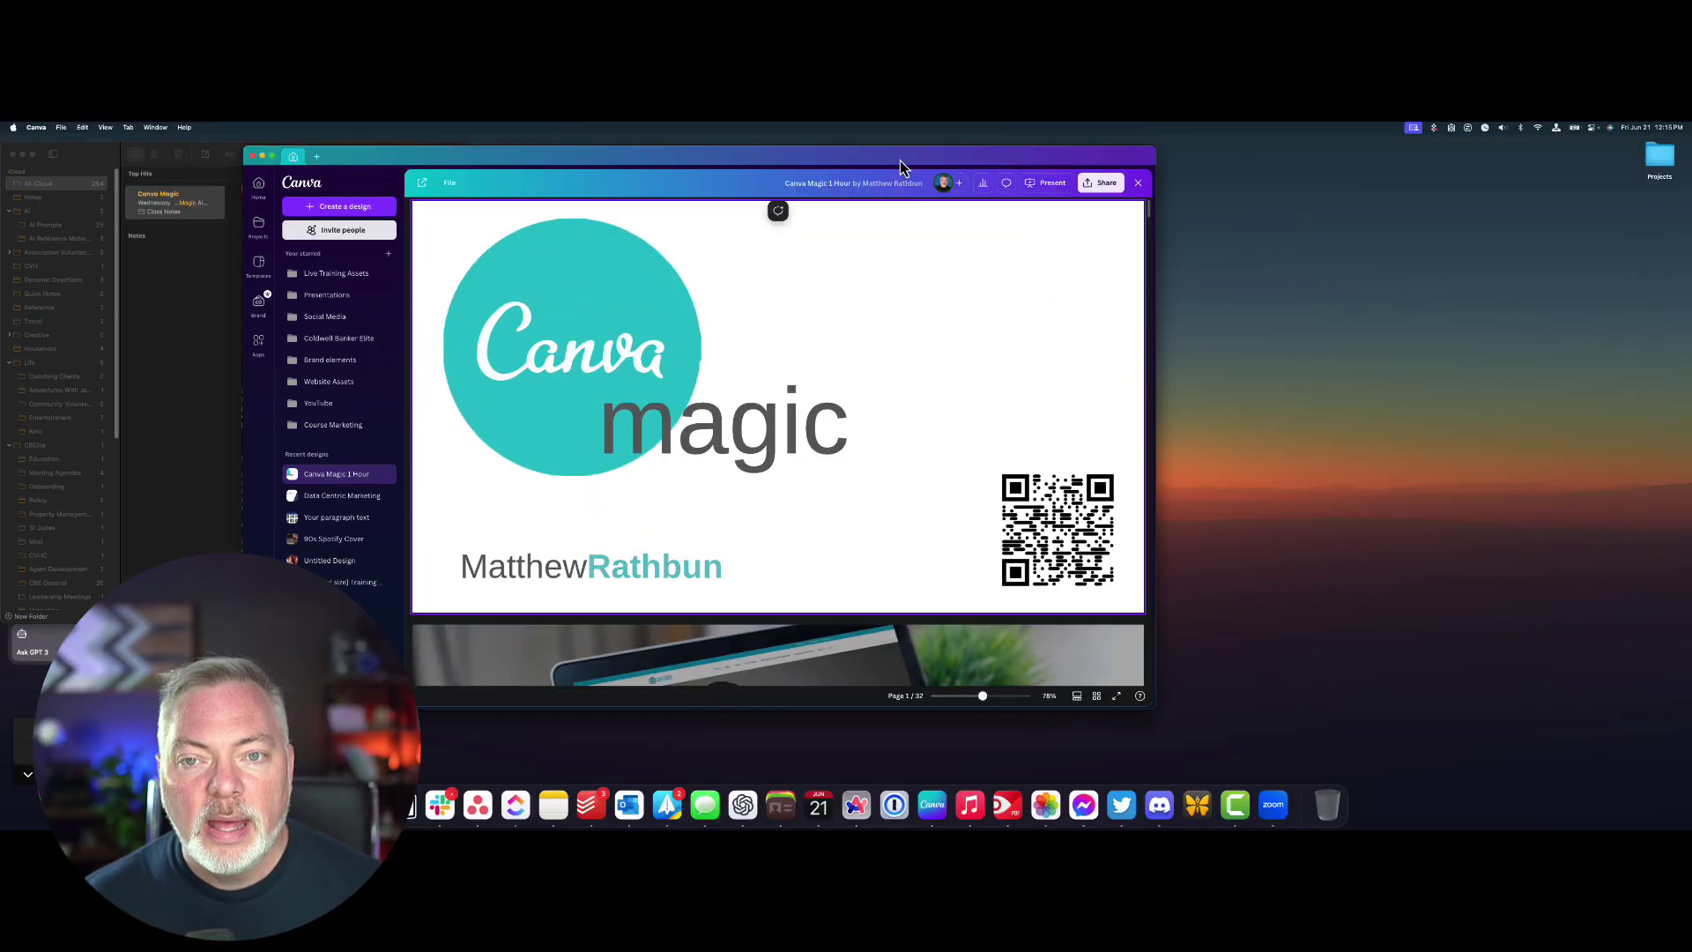
left_click_drag(899, 160, 1045, 143)
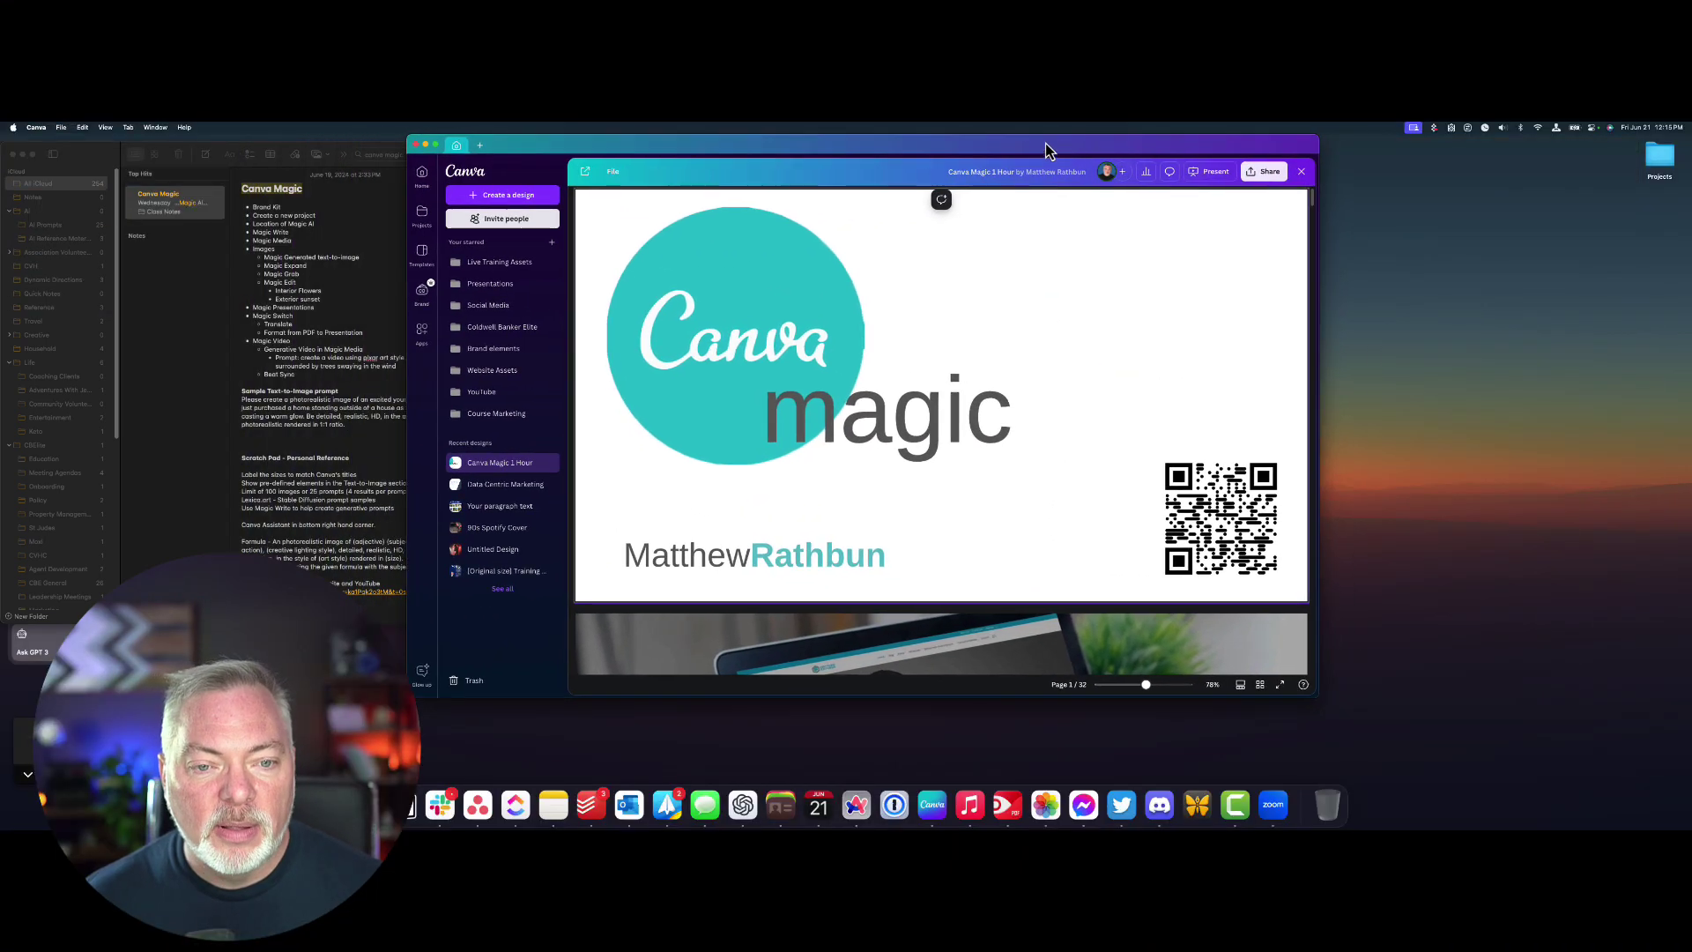
Step: Restart the deck in Presenter view, close Notes, and move the presenter window left
left_click(1213, 173)
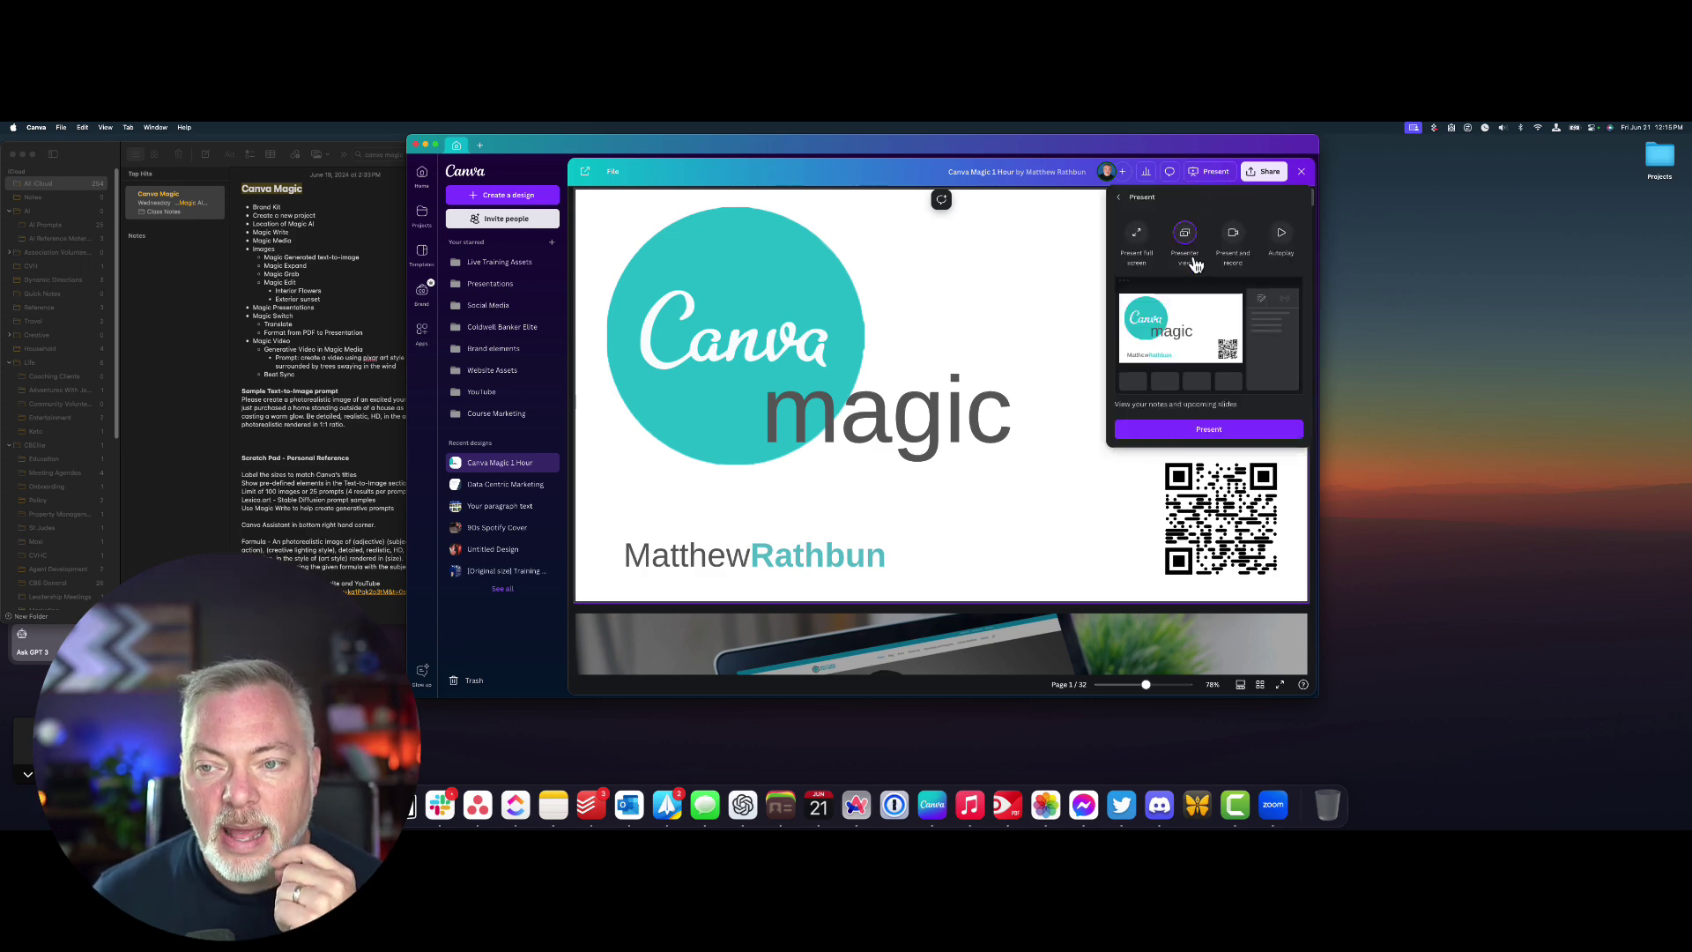
left_click(1198, 432)
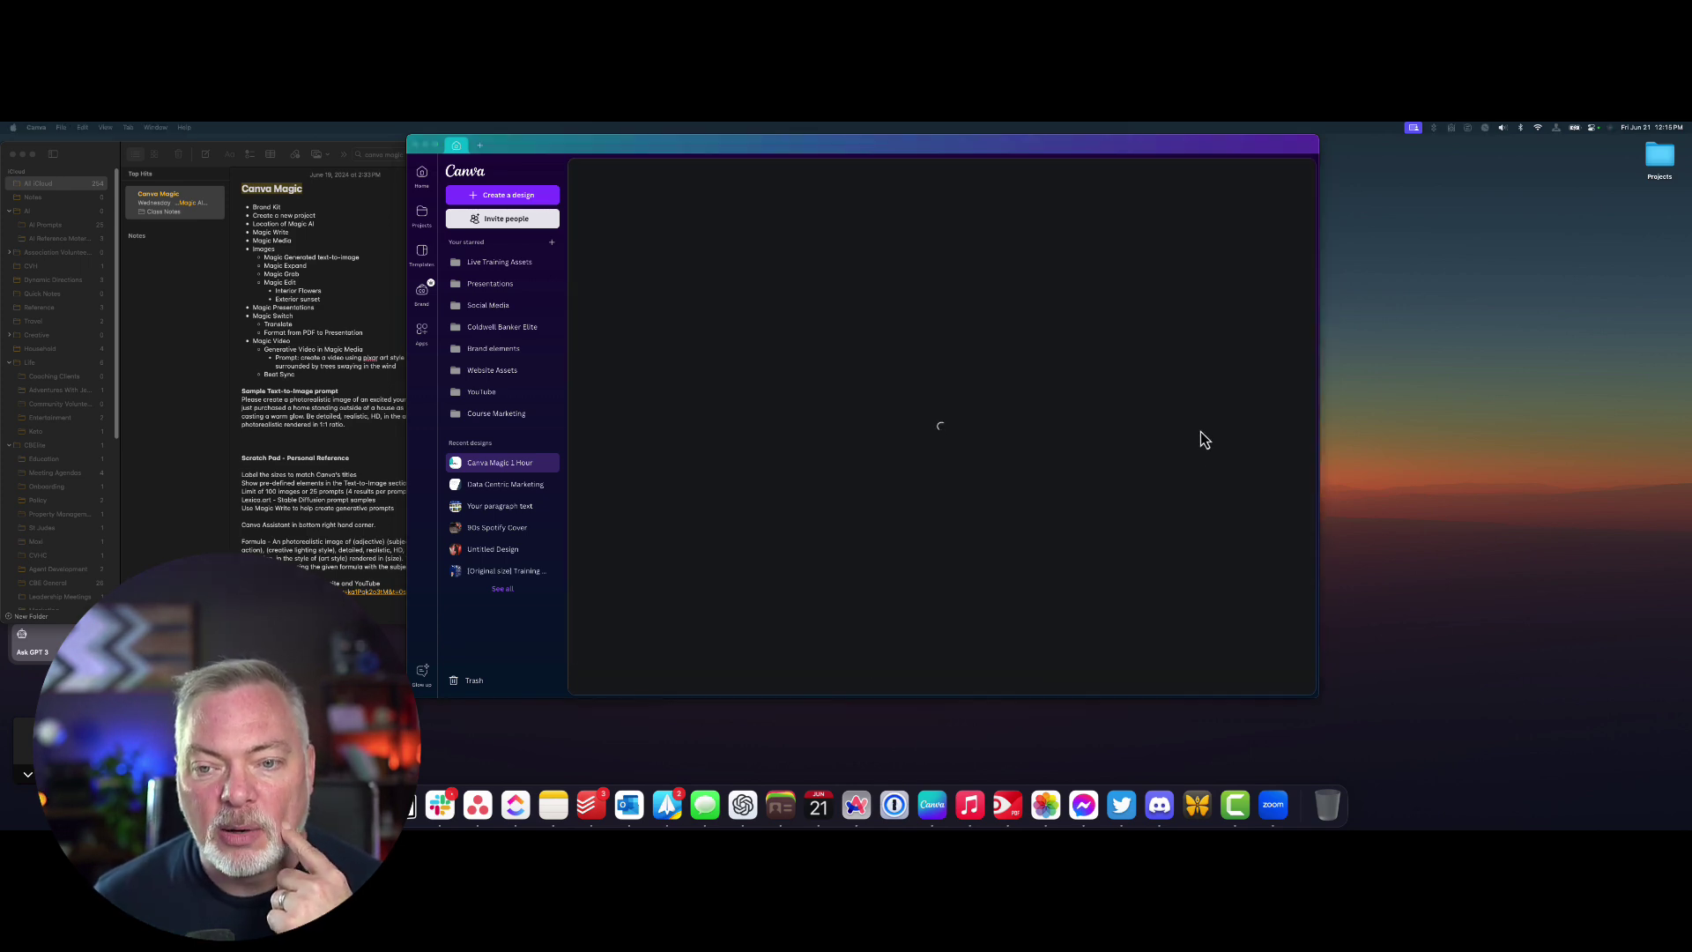
left_click(22, 155)
left_click_drag(684, 148, 627, 142)
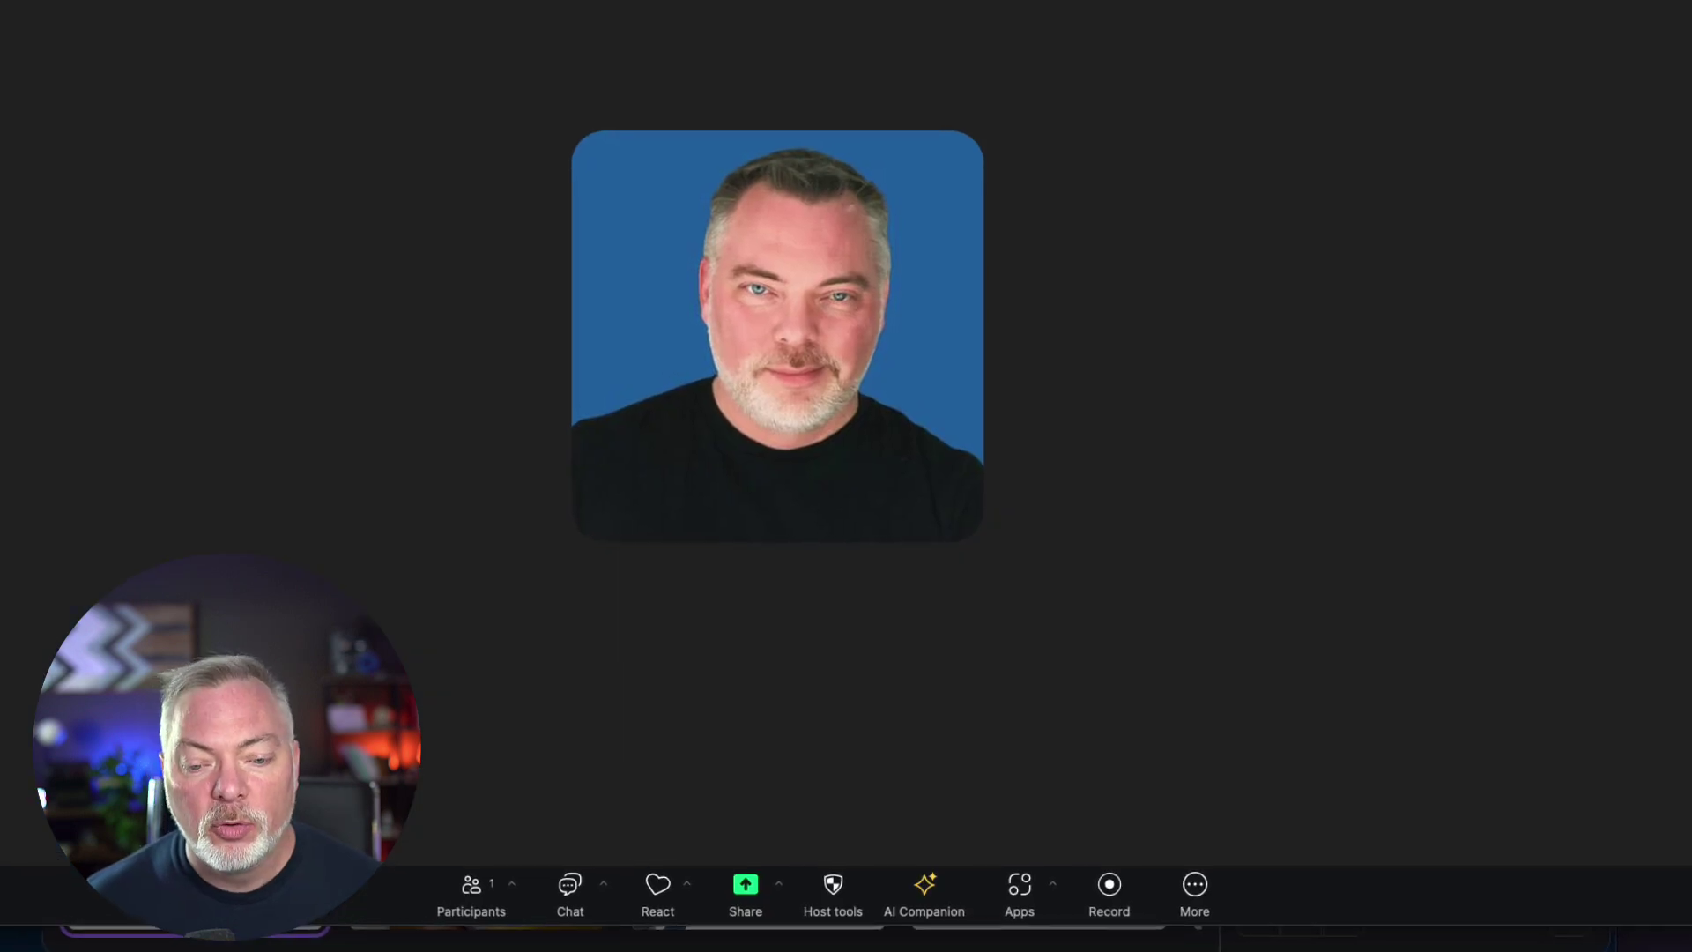
Step: Share the entire Desktop 2 screen, showing the Canva Magic title slide, in Zoom
left_click(749, 908)
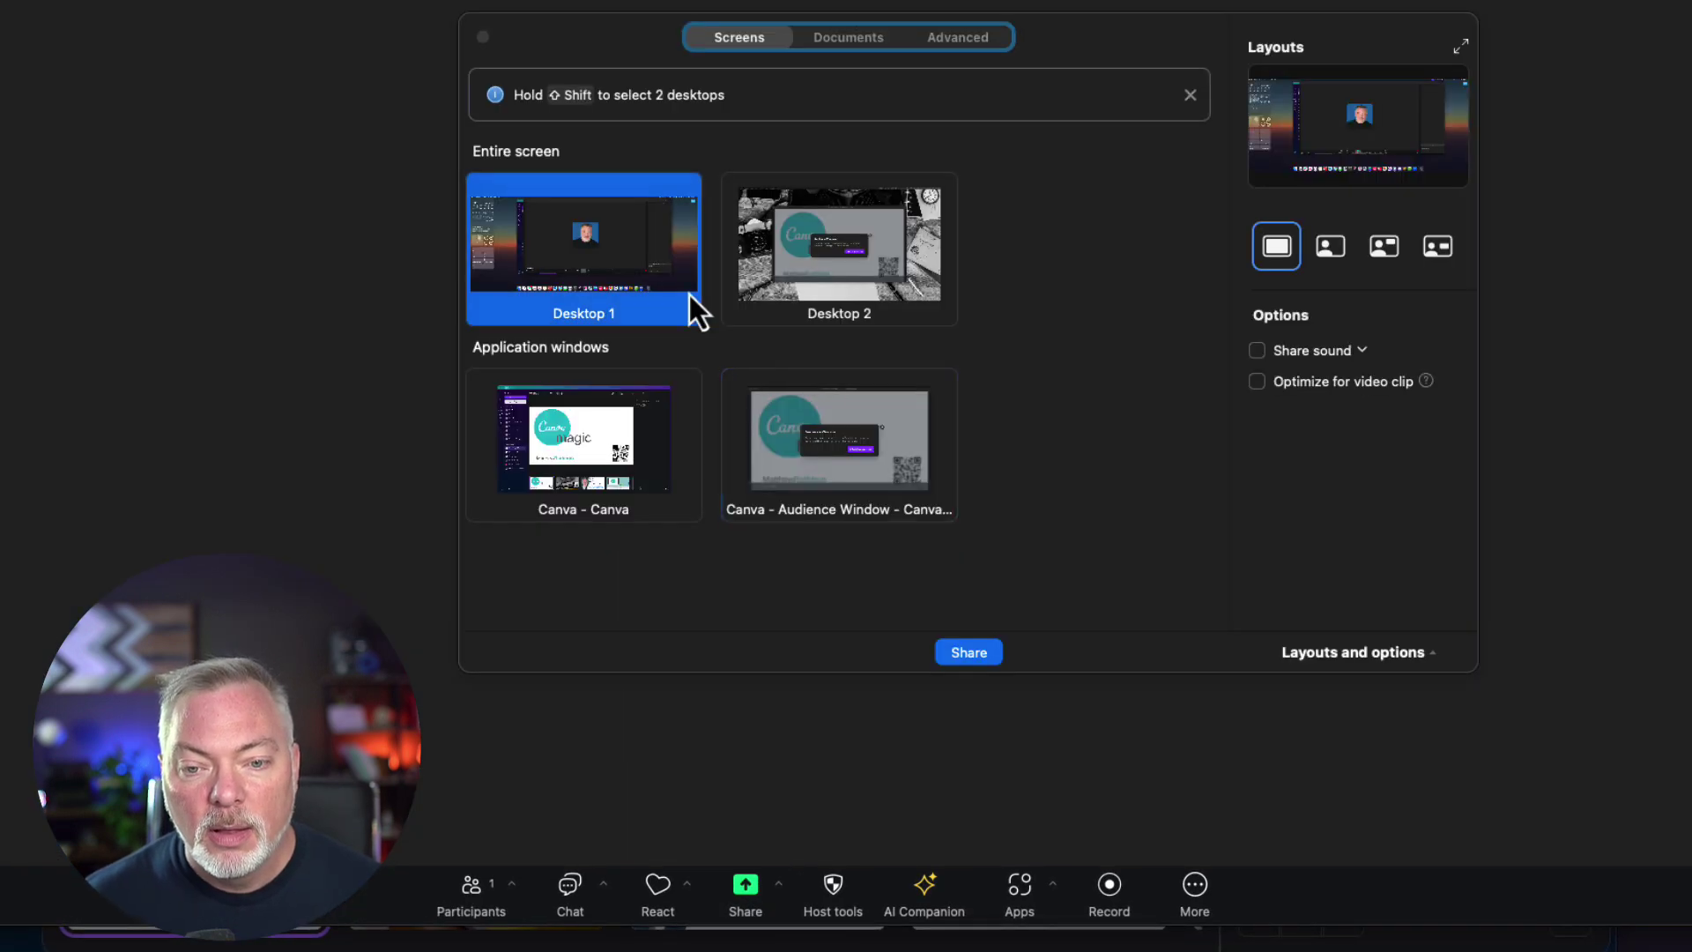
left_click(908, 257)
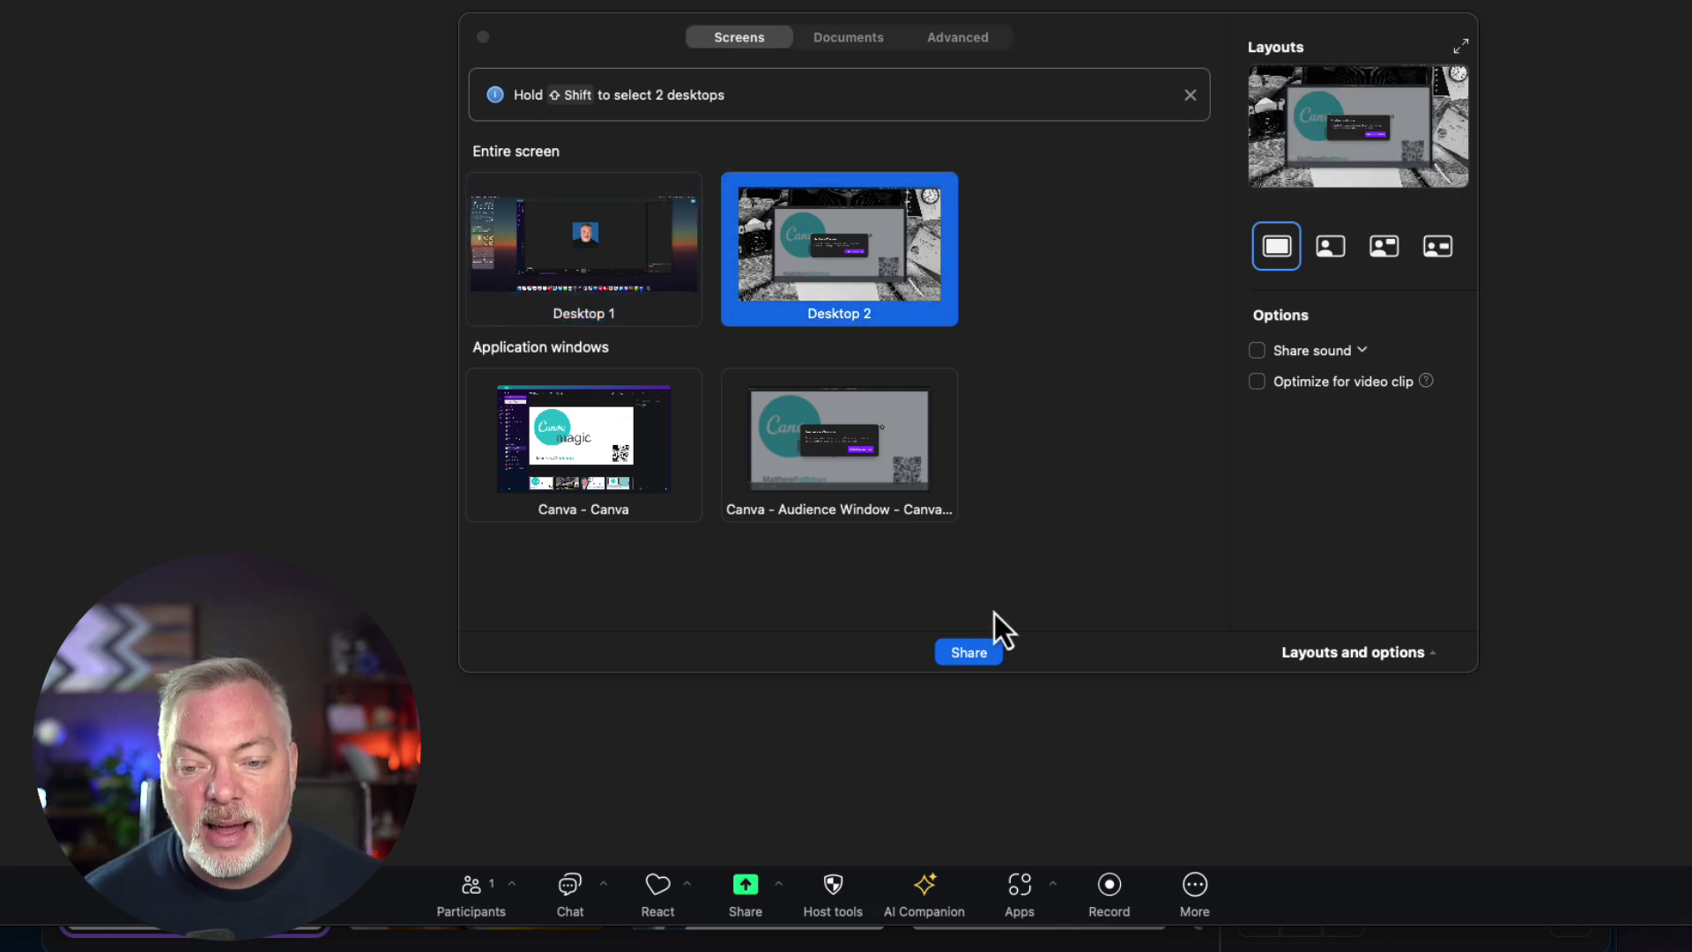
left_click(973, 660)
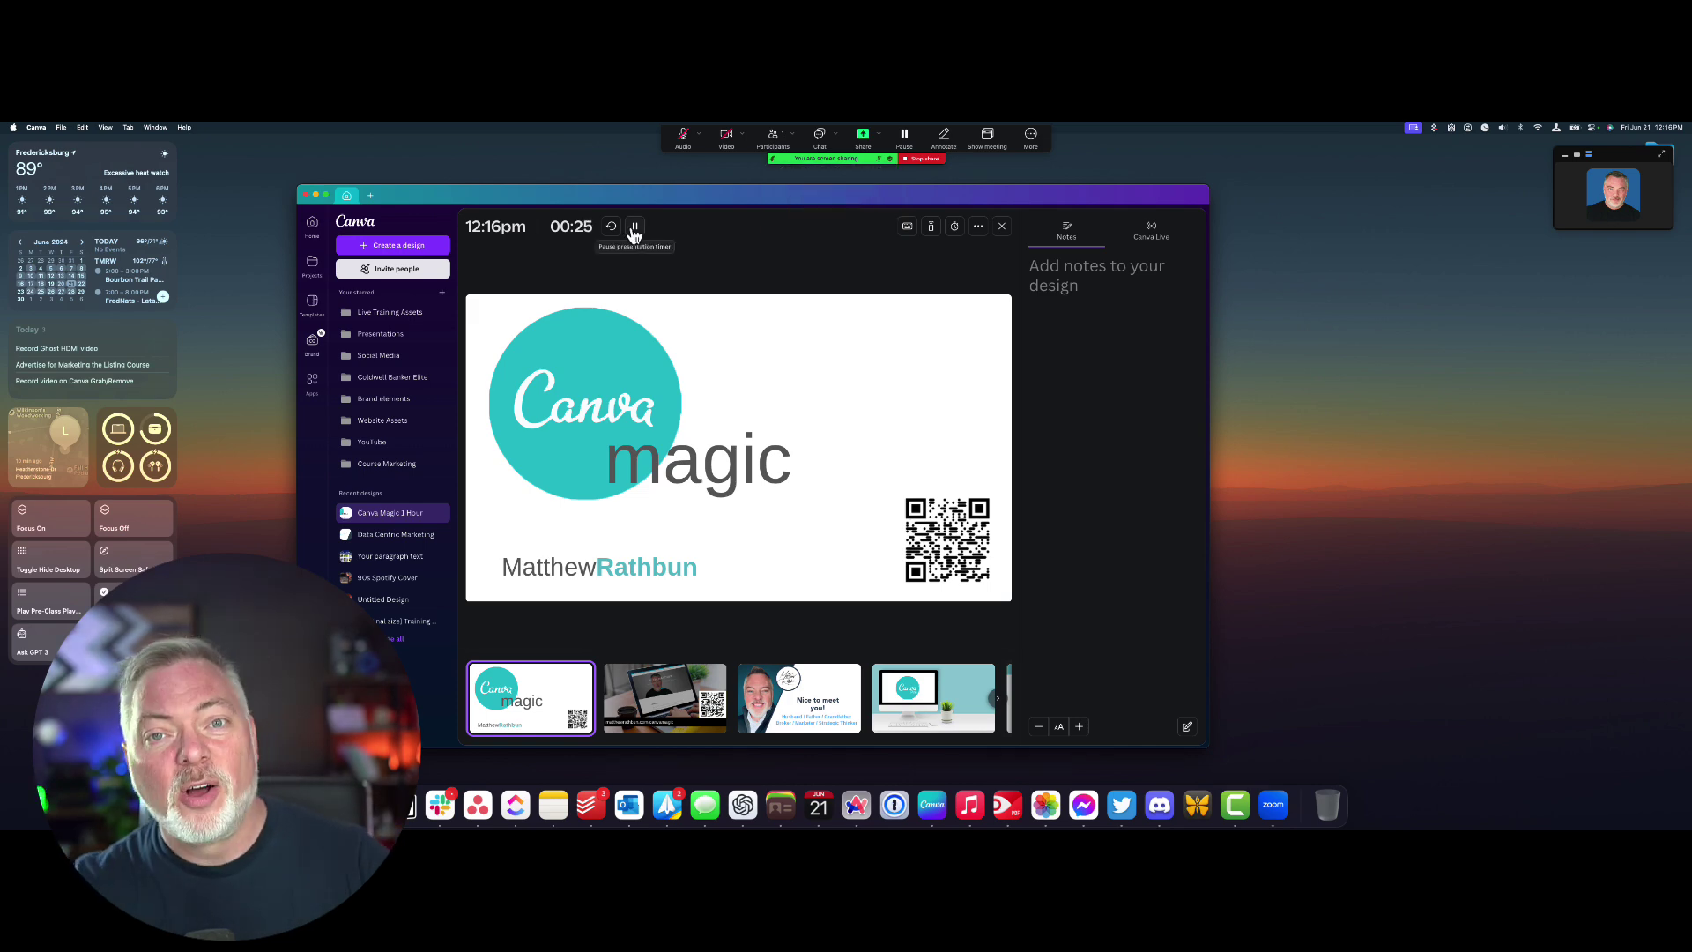
left_click(661, 698)
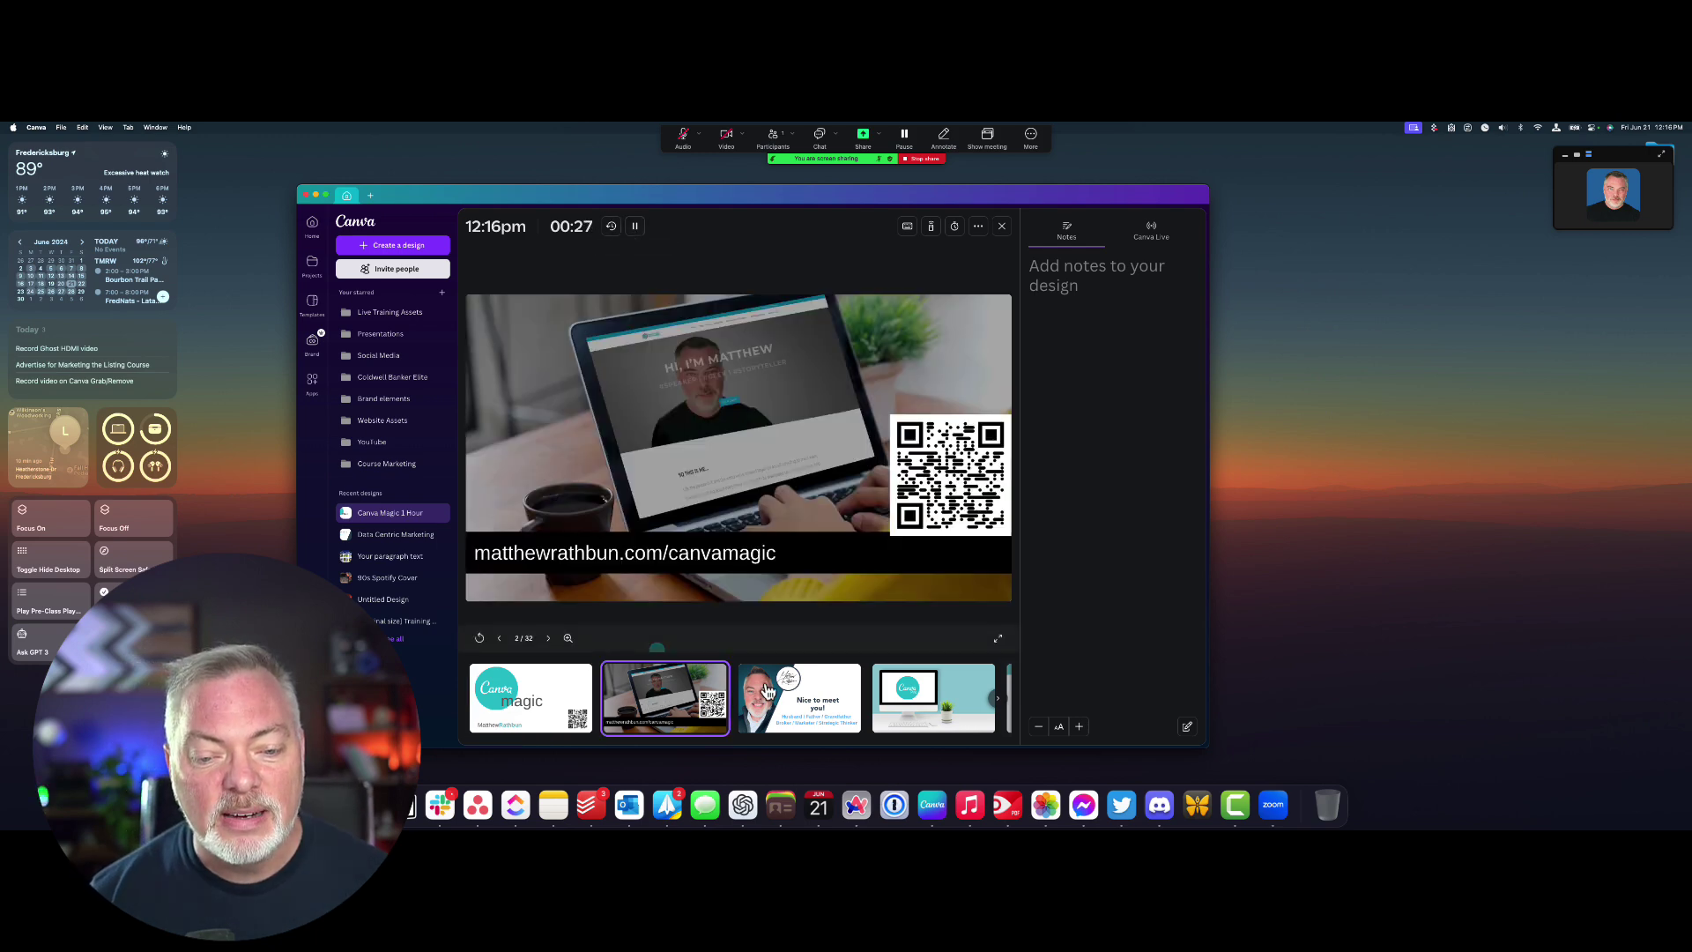
left_click(770, 690)
left_click(874, 705)
left_click(575, 701)
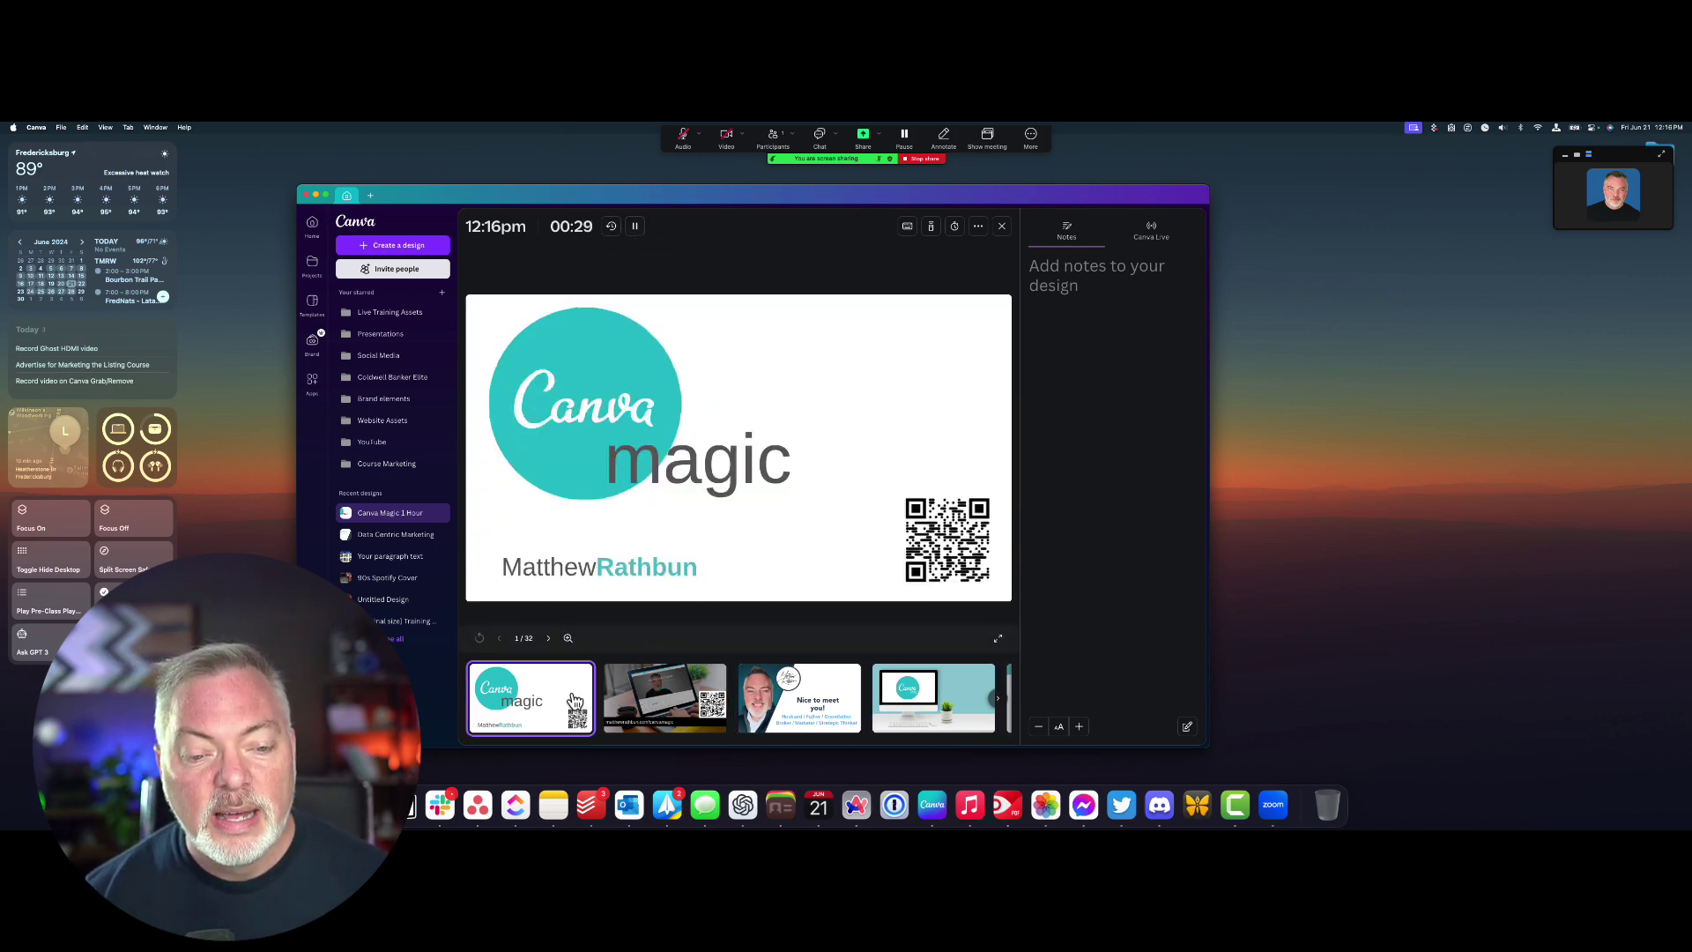